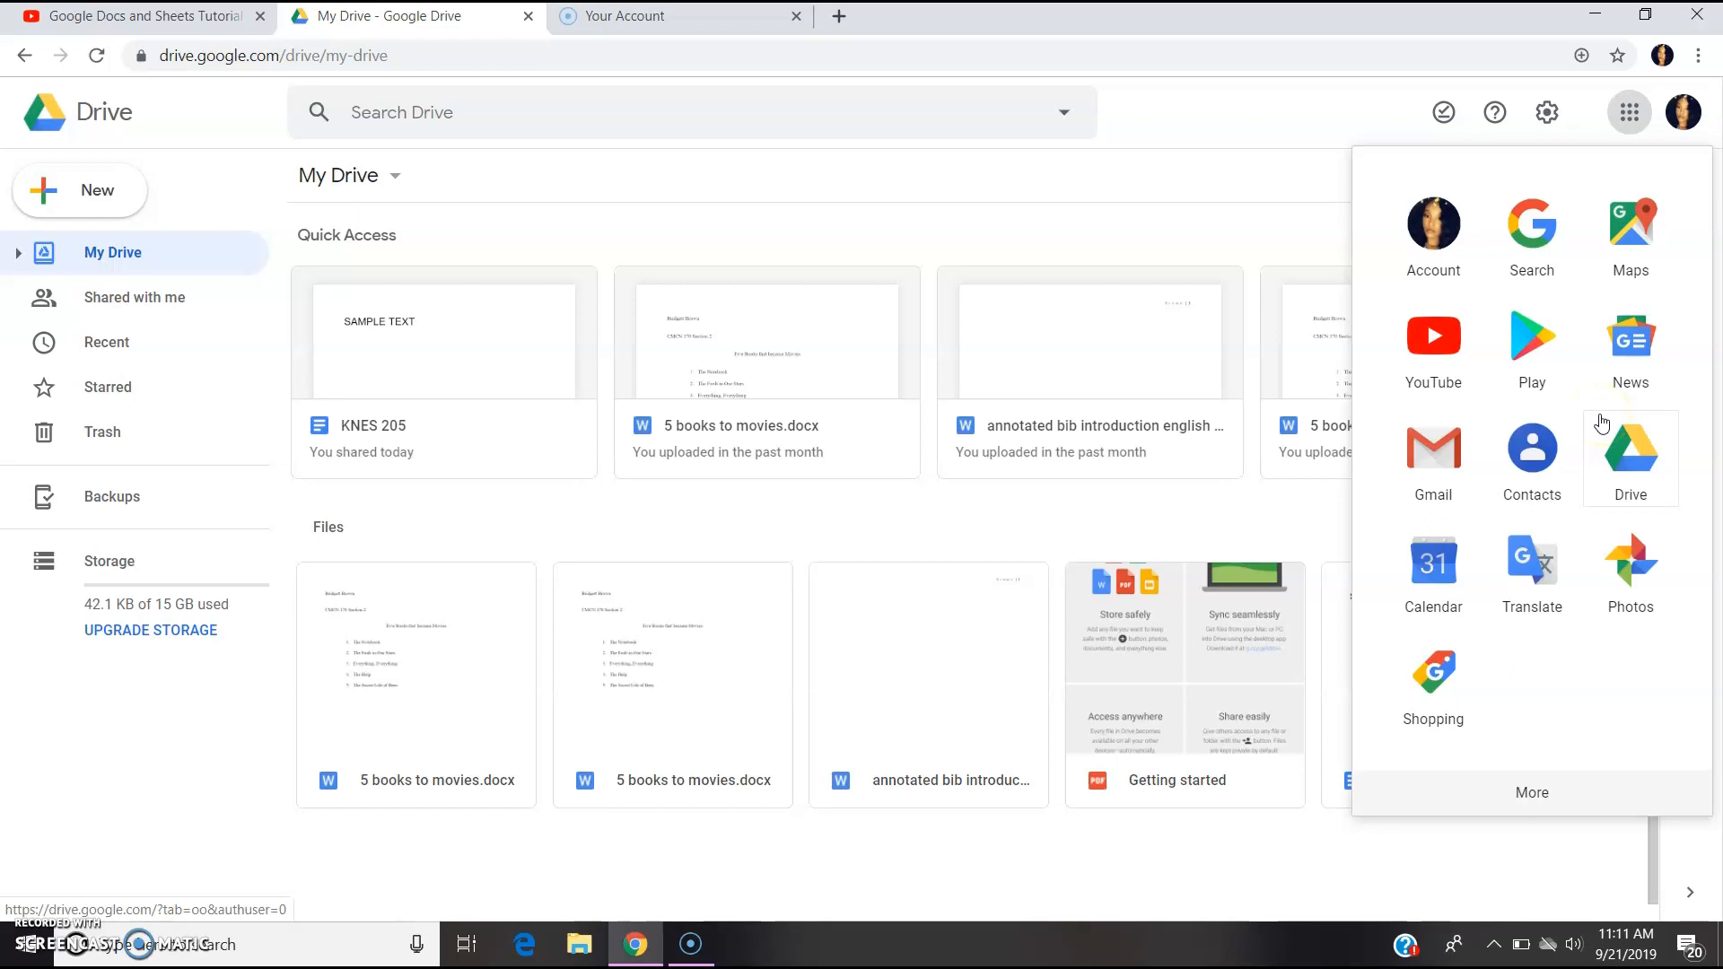
Dismiss the Google apps launcher and bring up the New menu's creation options in My Drive.
click(1634, 449)
click(828, 243)
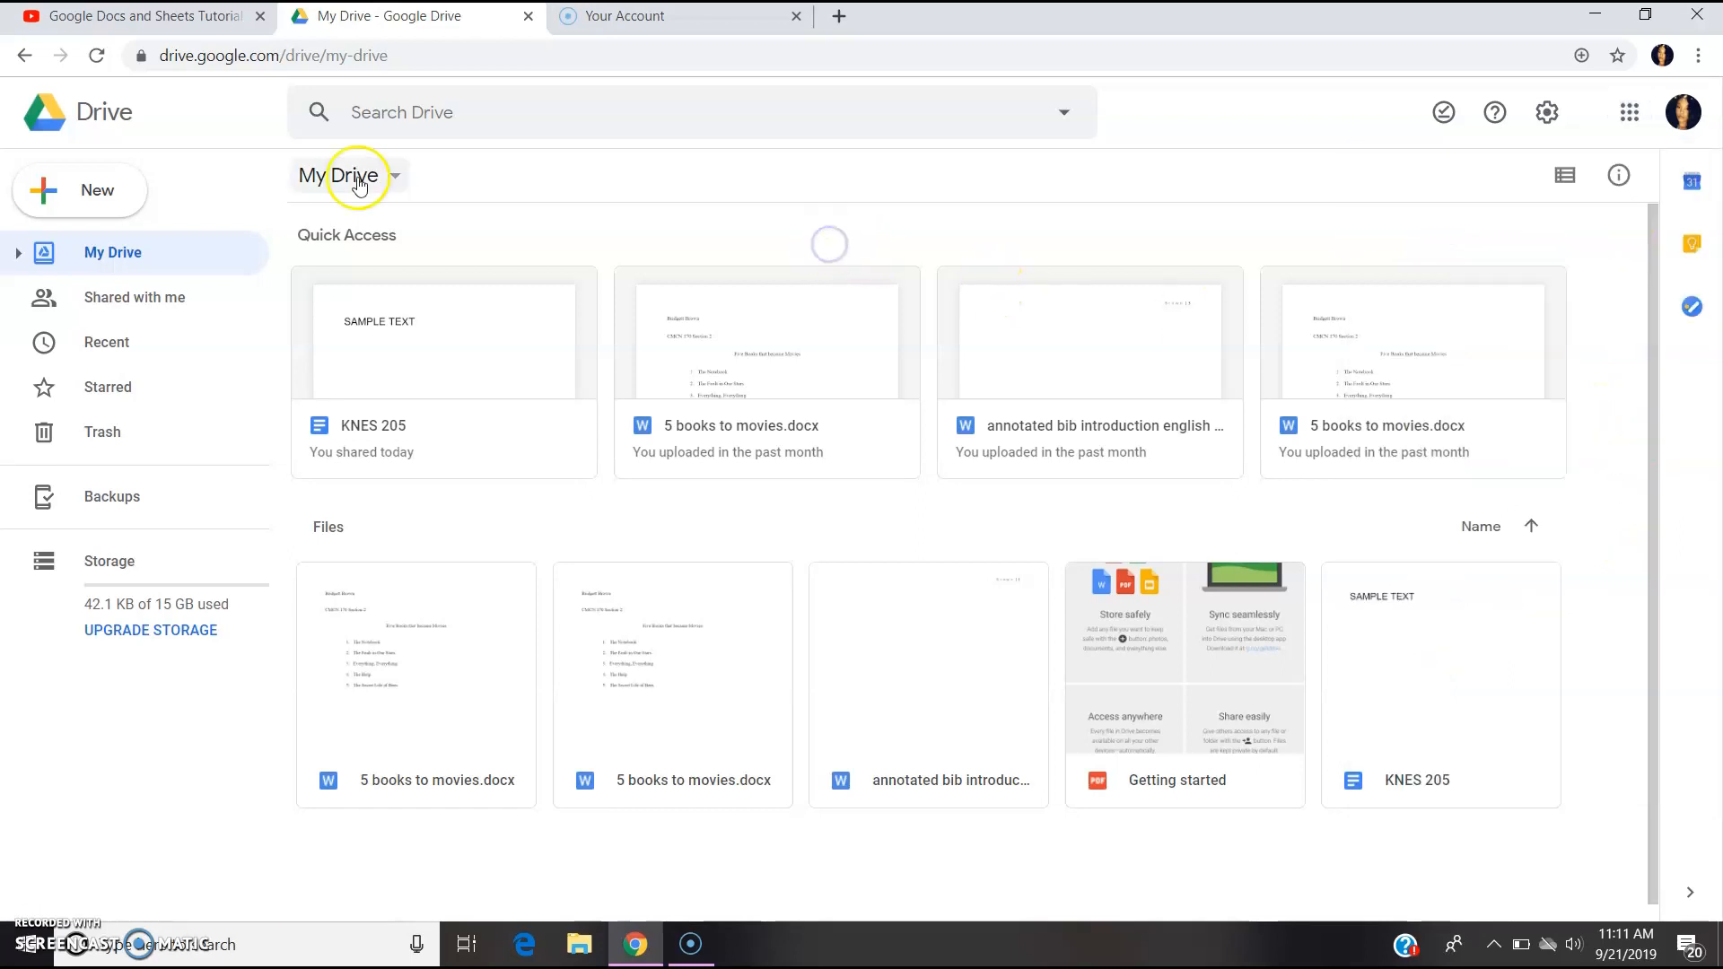
click(88, 206)
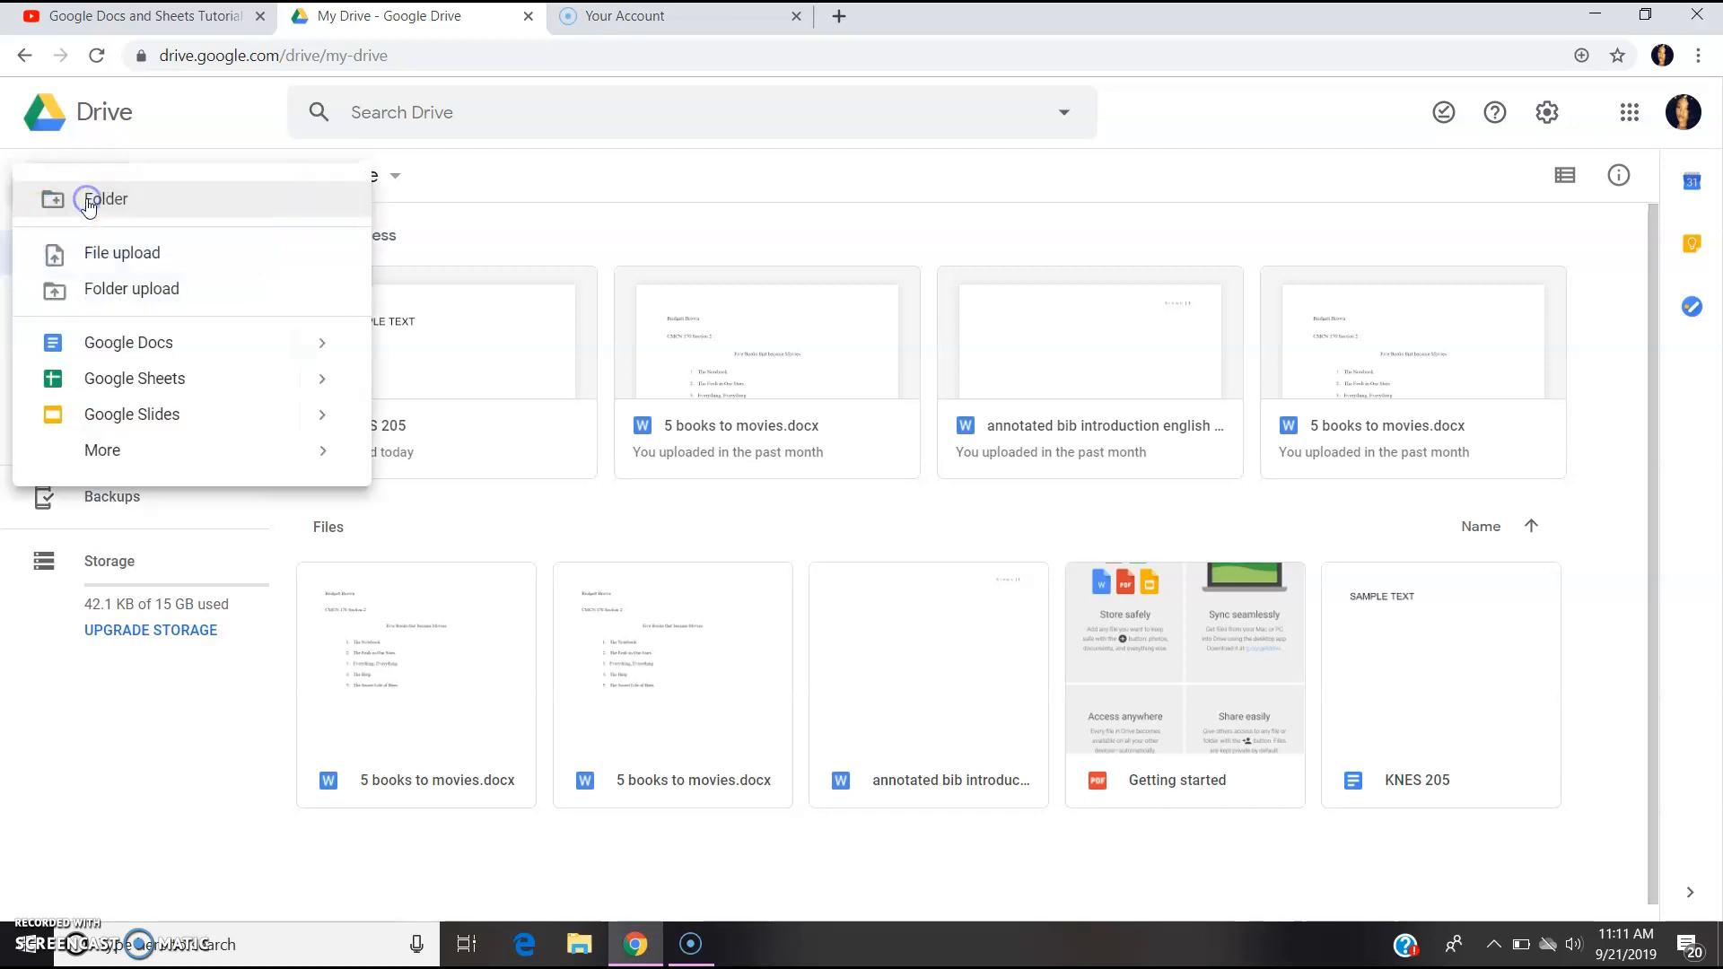
Create a blank Google Sheets spreadsheet and rename it from 'Untitled spreadsheet' to 'KNES SHEET'.
click(126, 377)
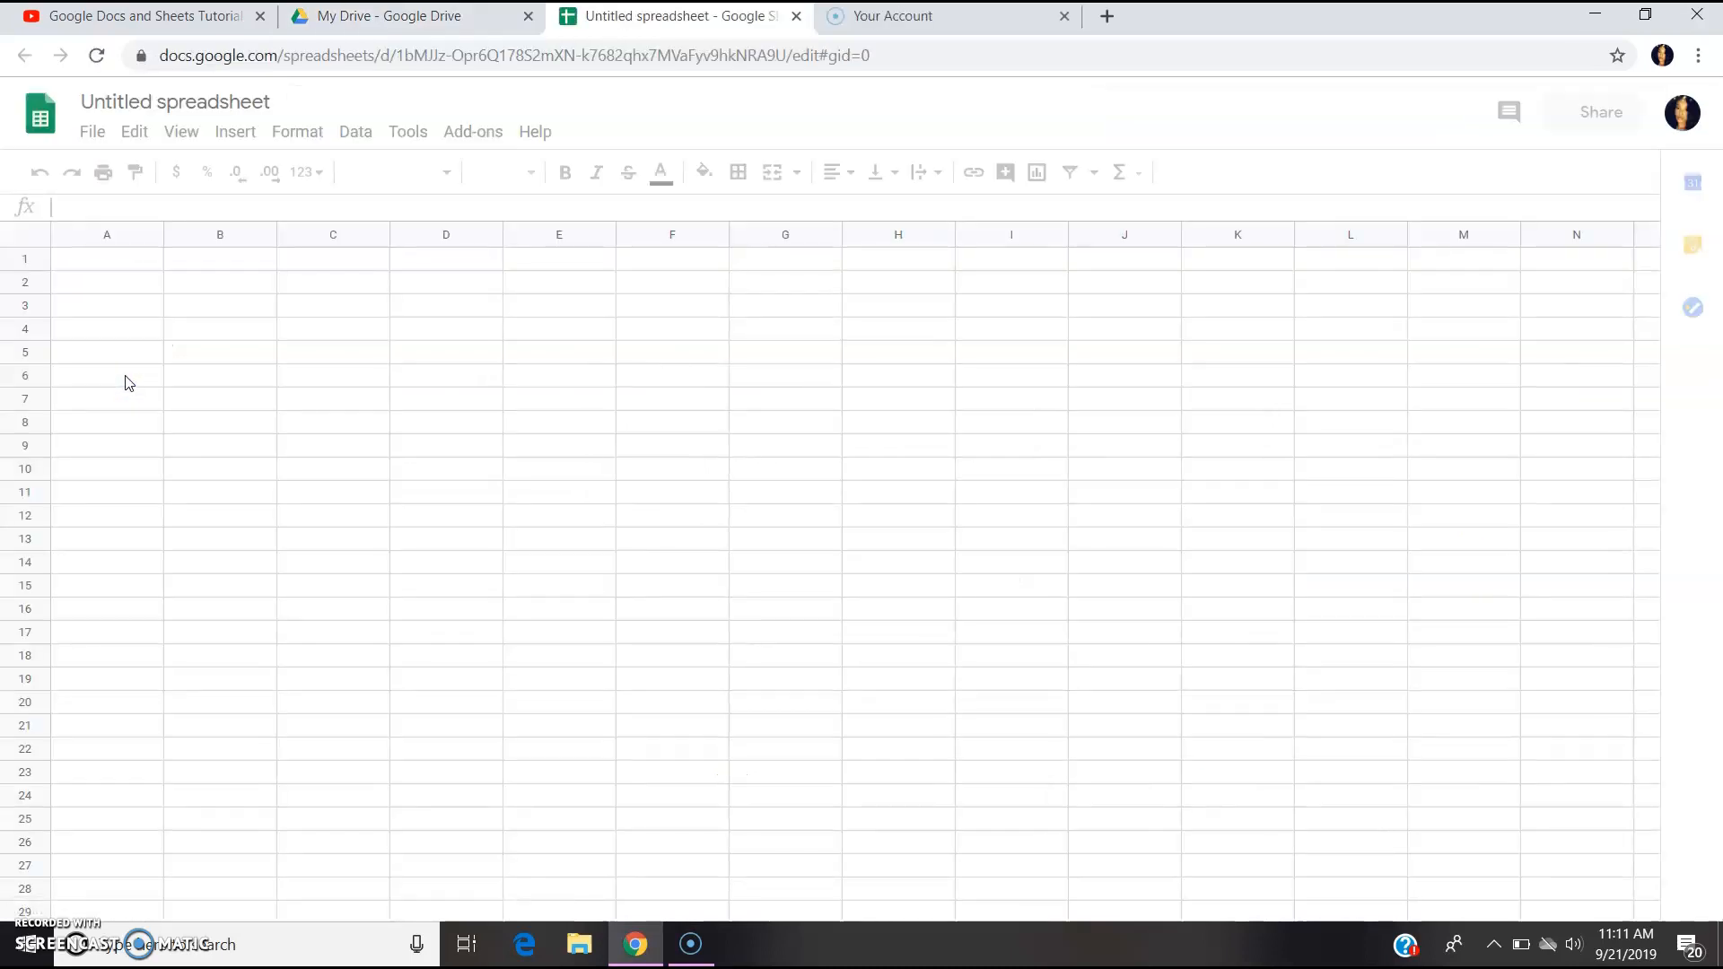
click(232, 102)
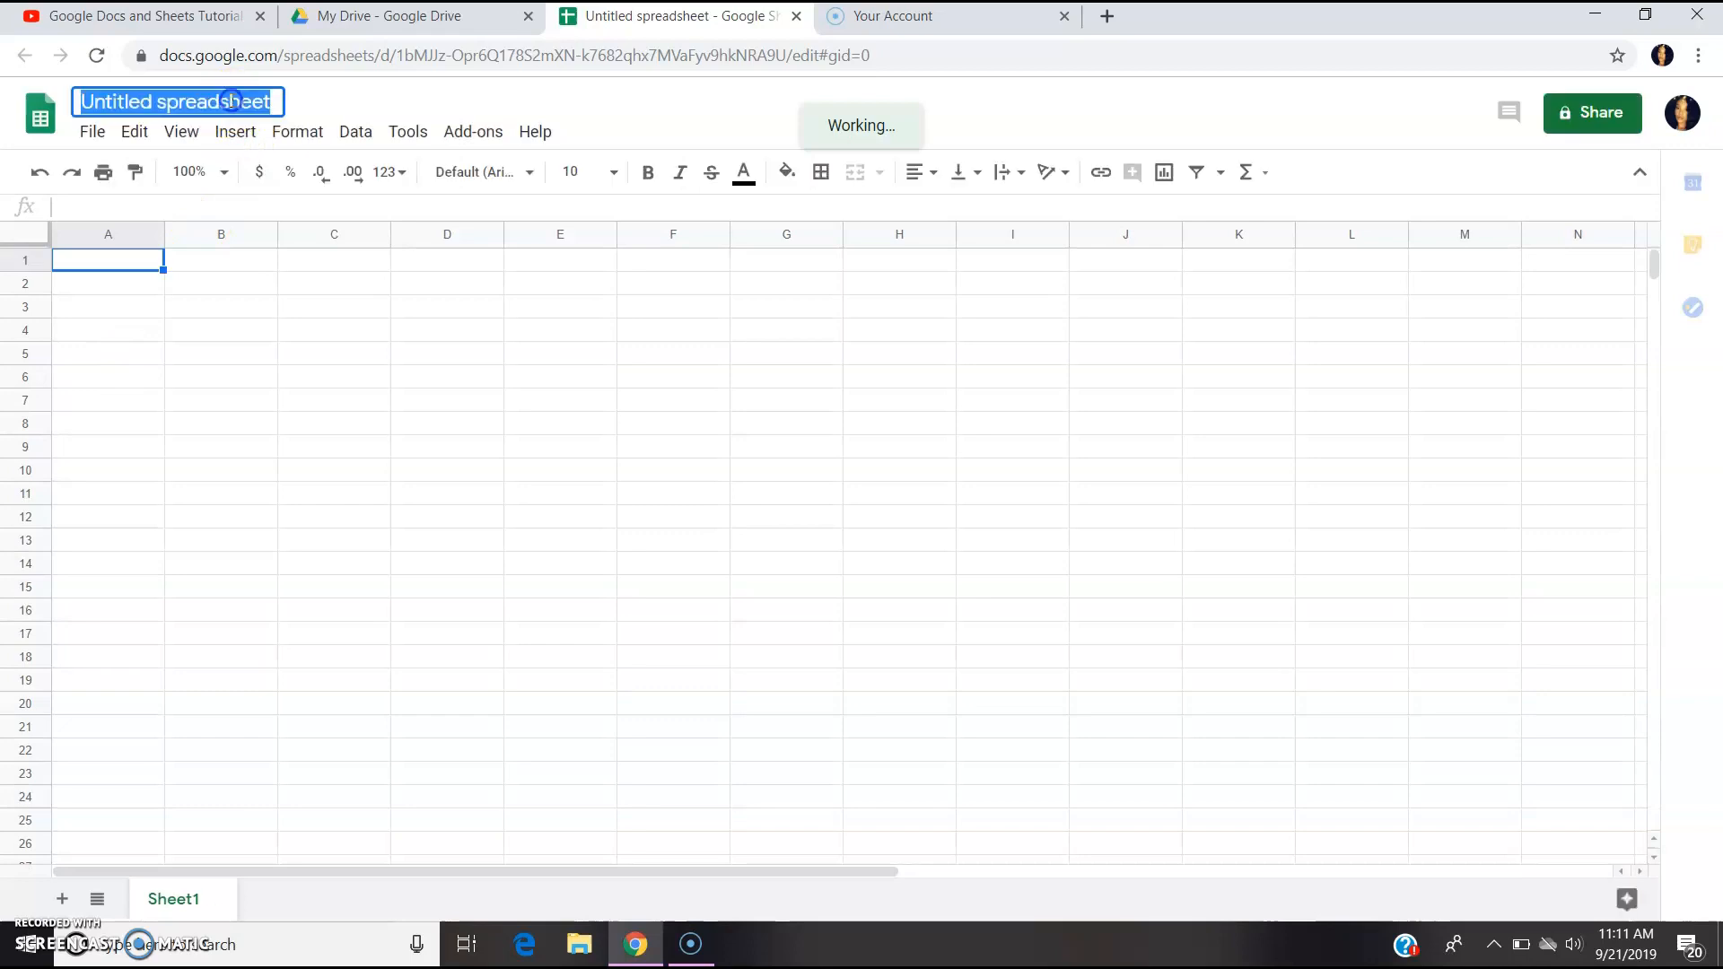
key(BackSpace)
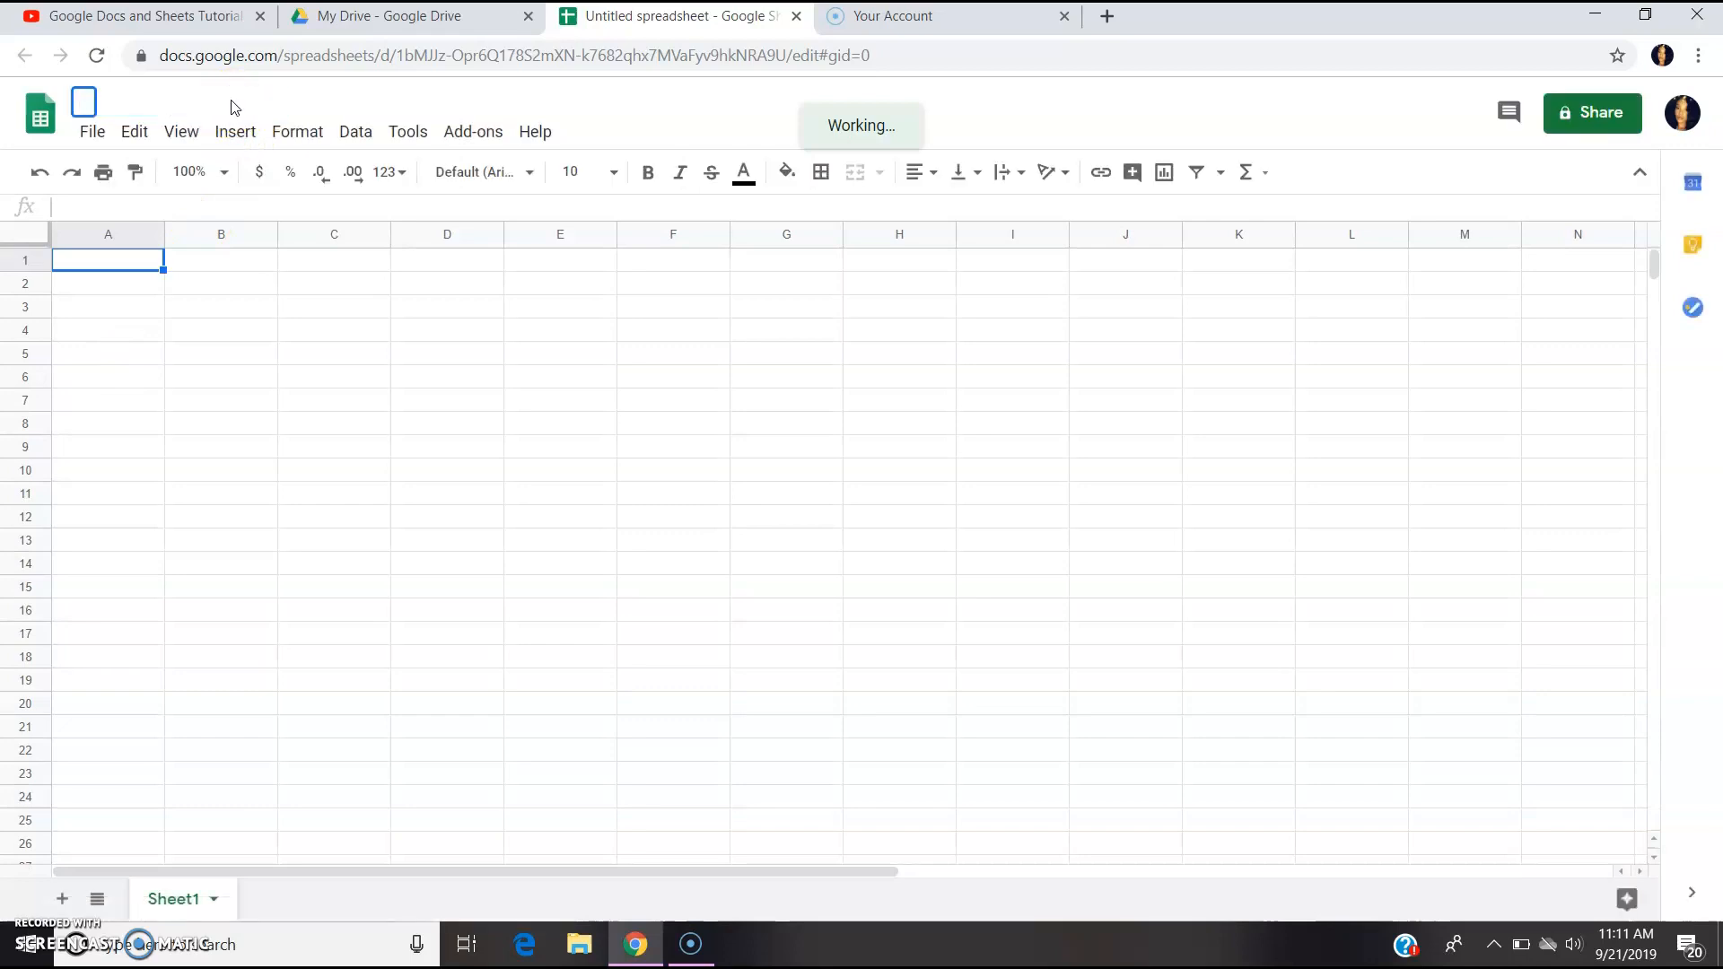
text(KNES SHEET)
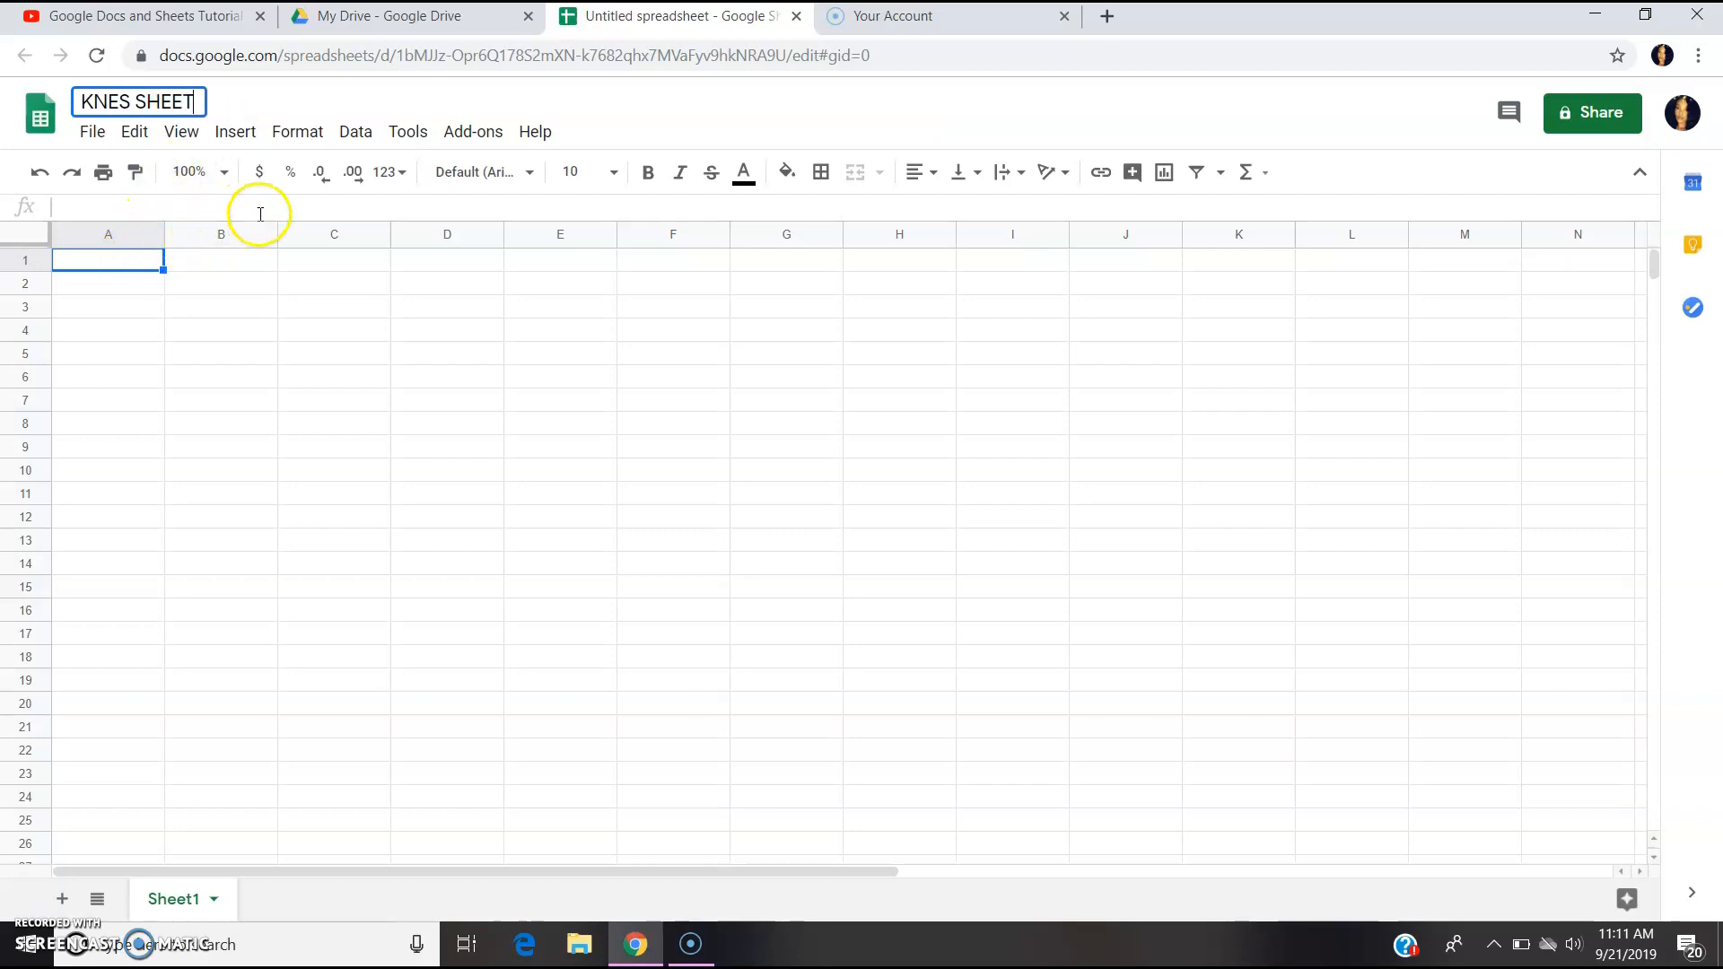
click(642, 128)
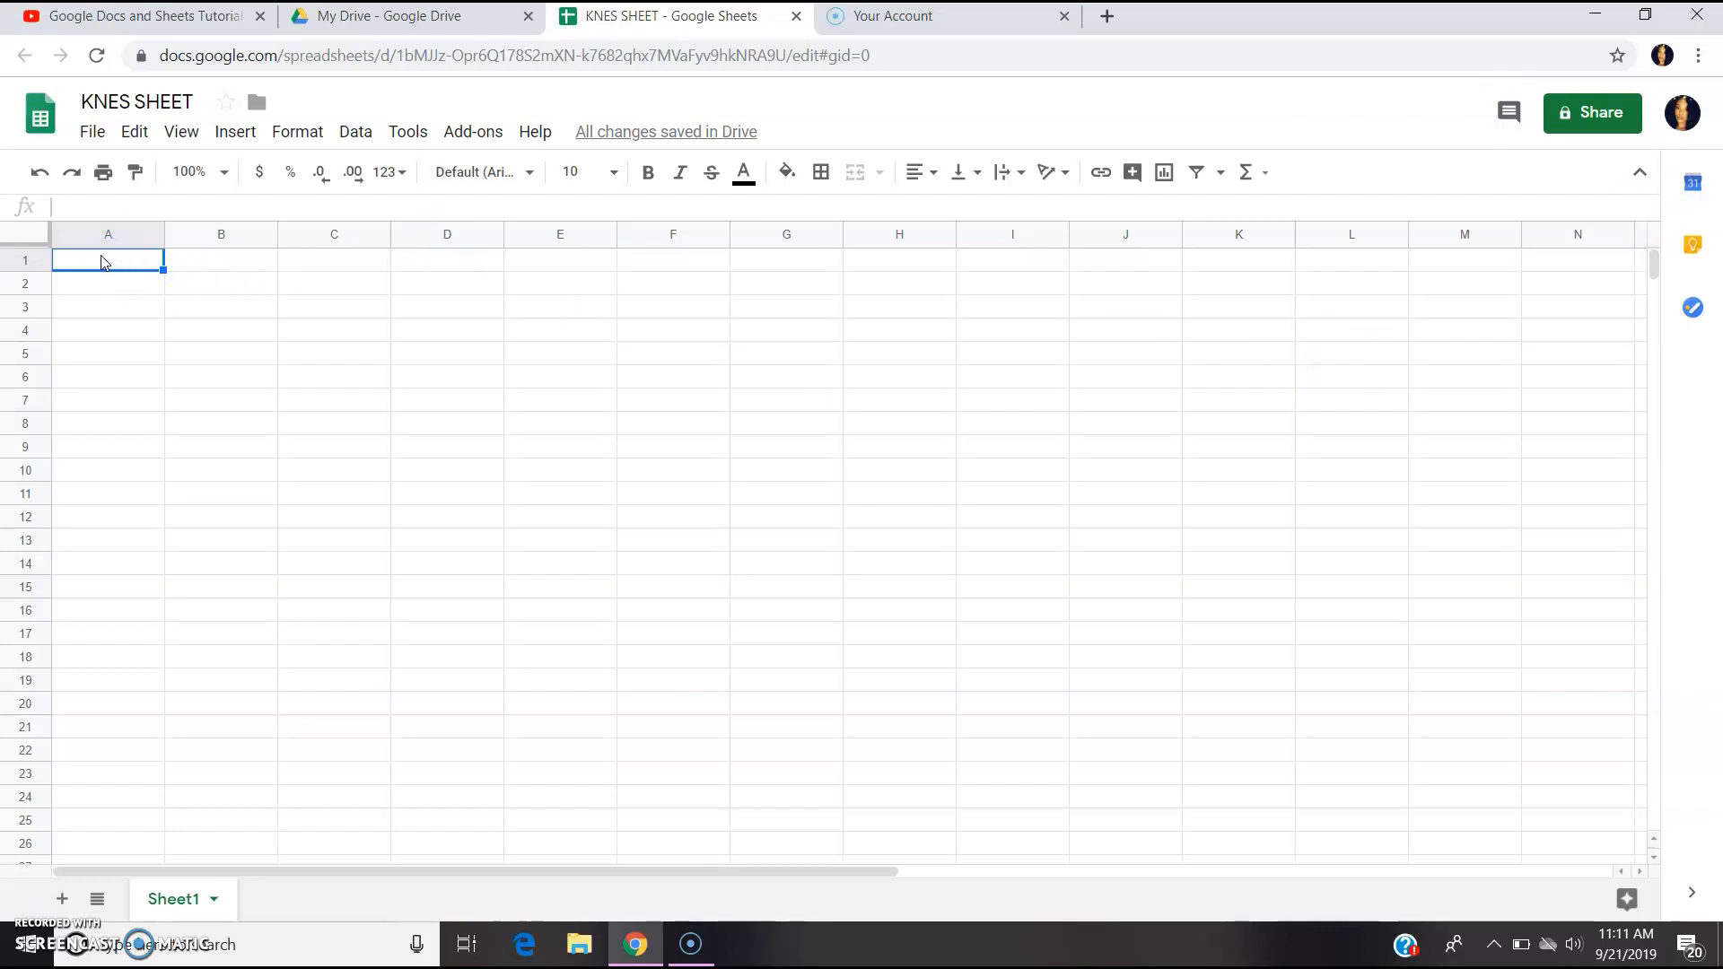
Enter the column headers MAKEUP in A1 and PRICE in B1.
text(MAKEUP)
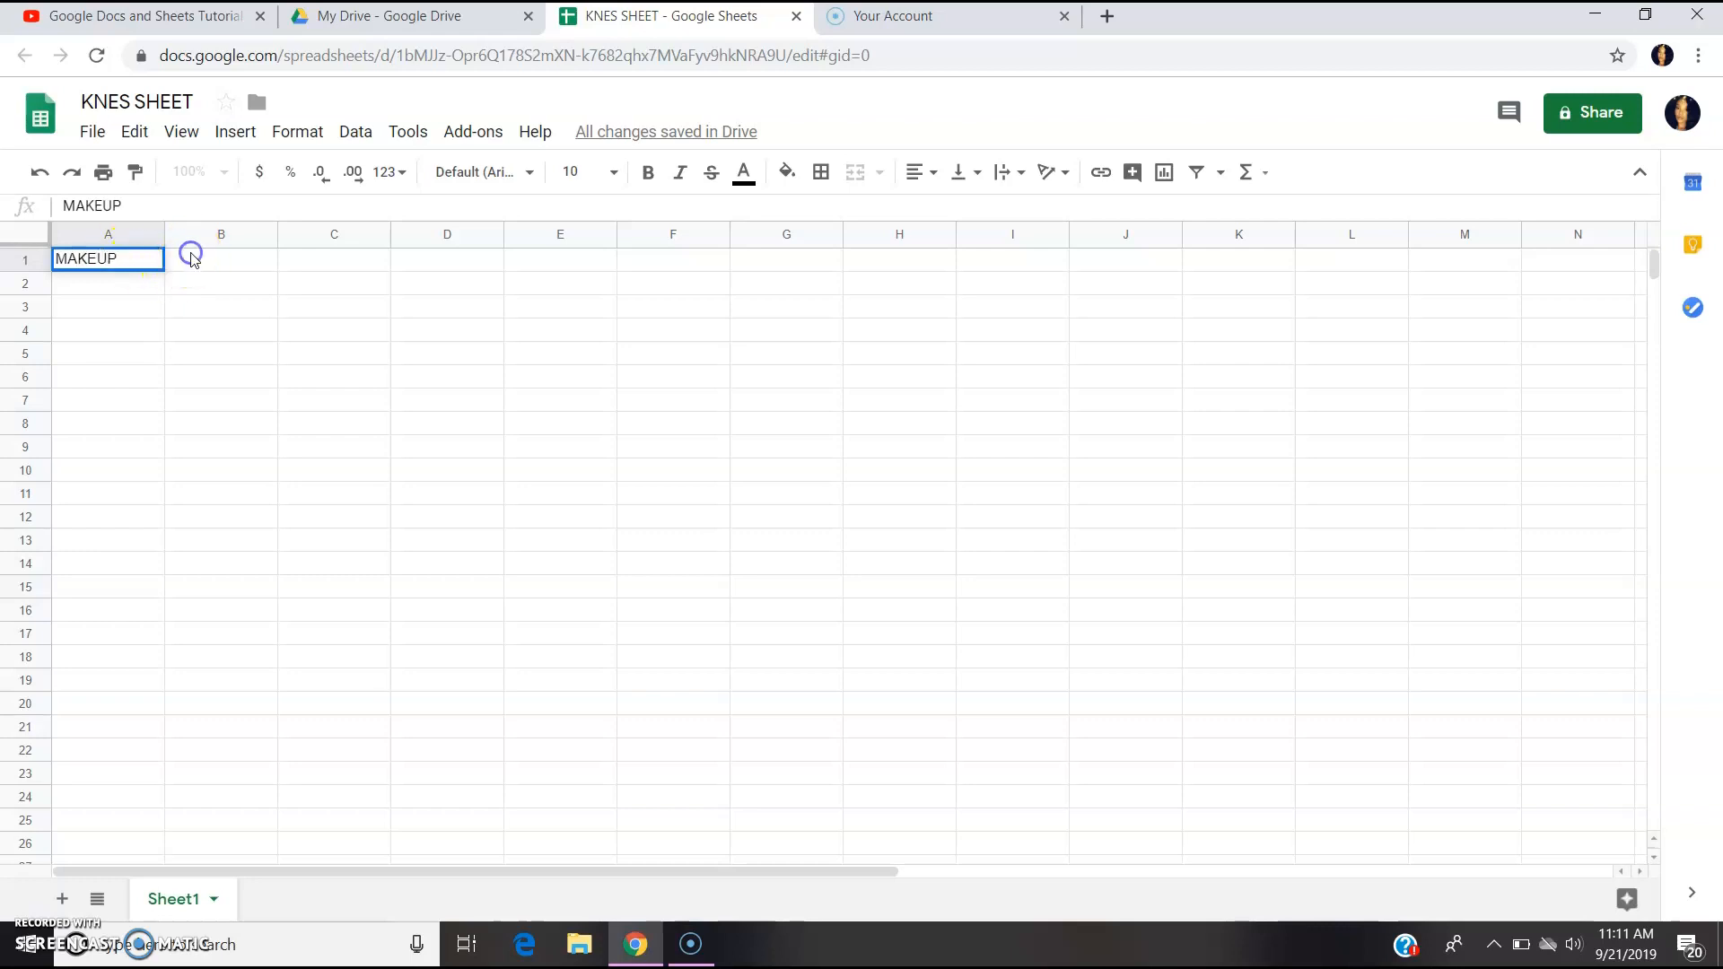
click(190, 259)
text(PRIC)
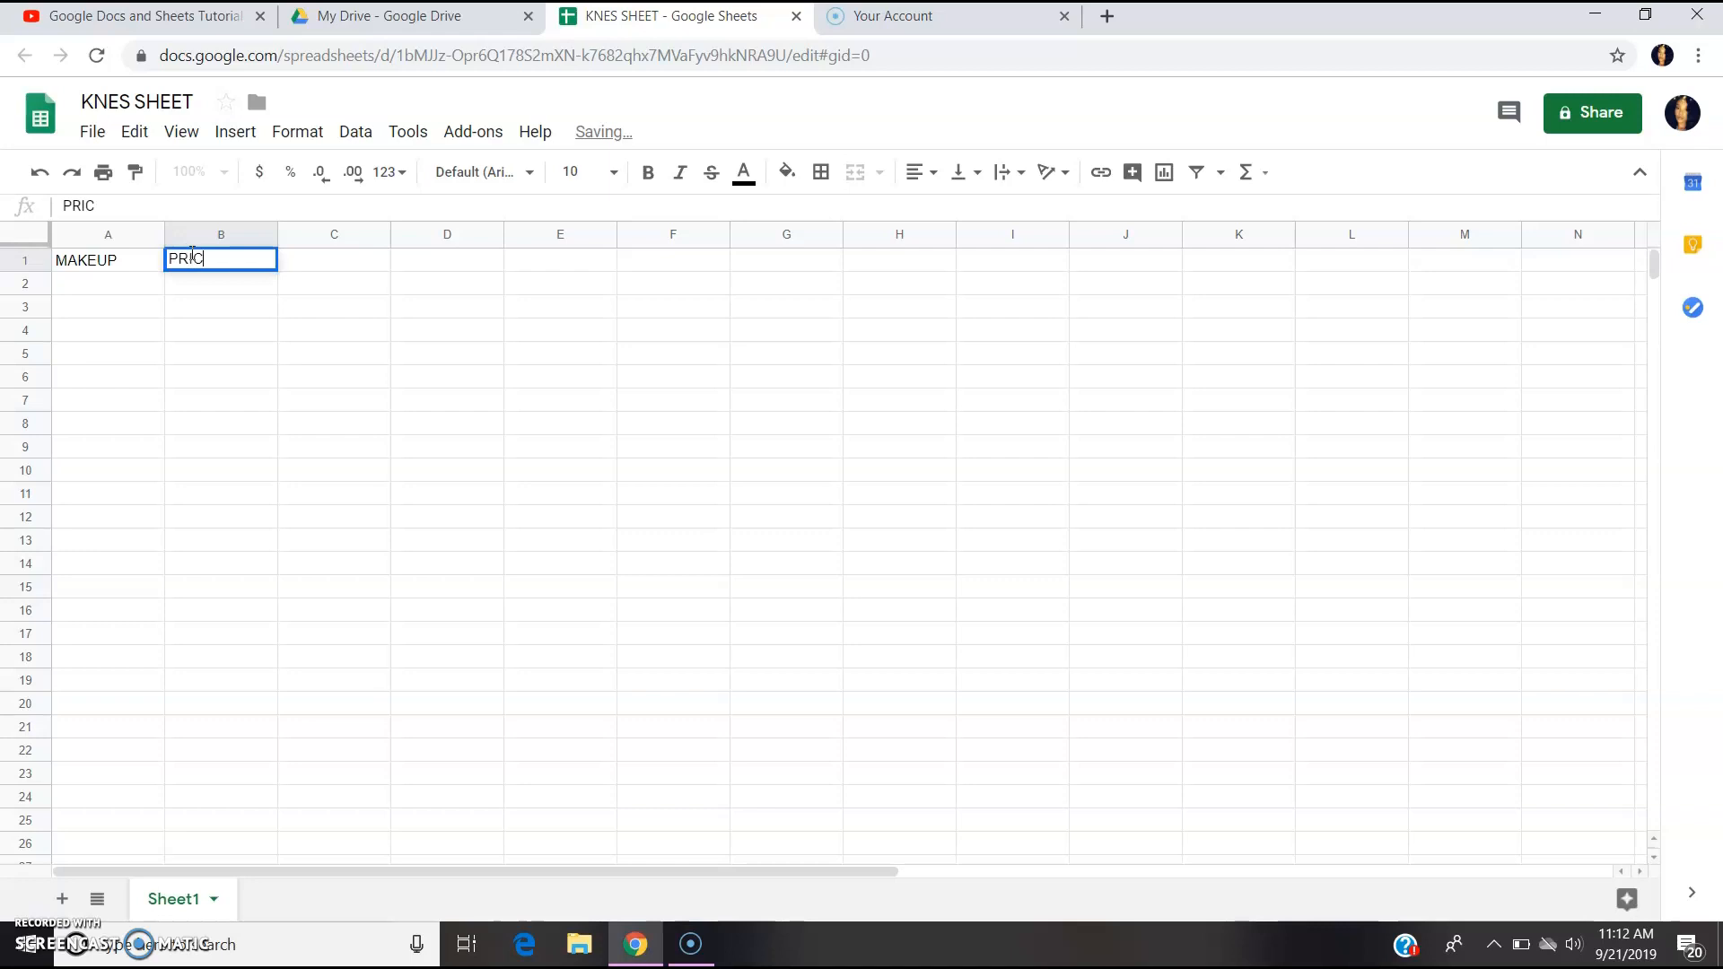
text(E)
click(135, 283)
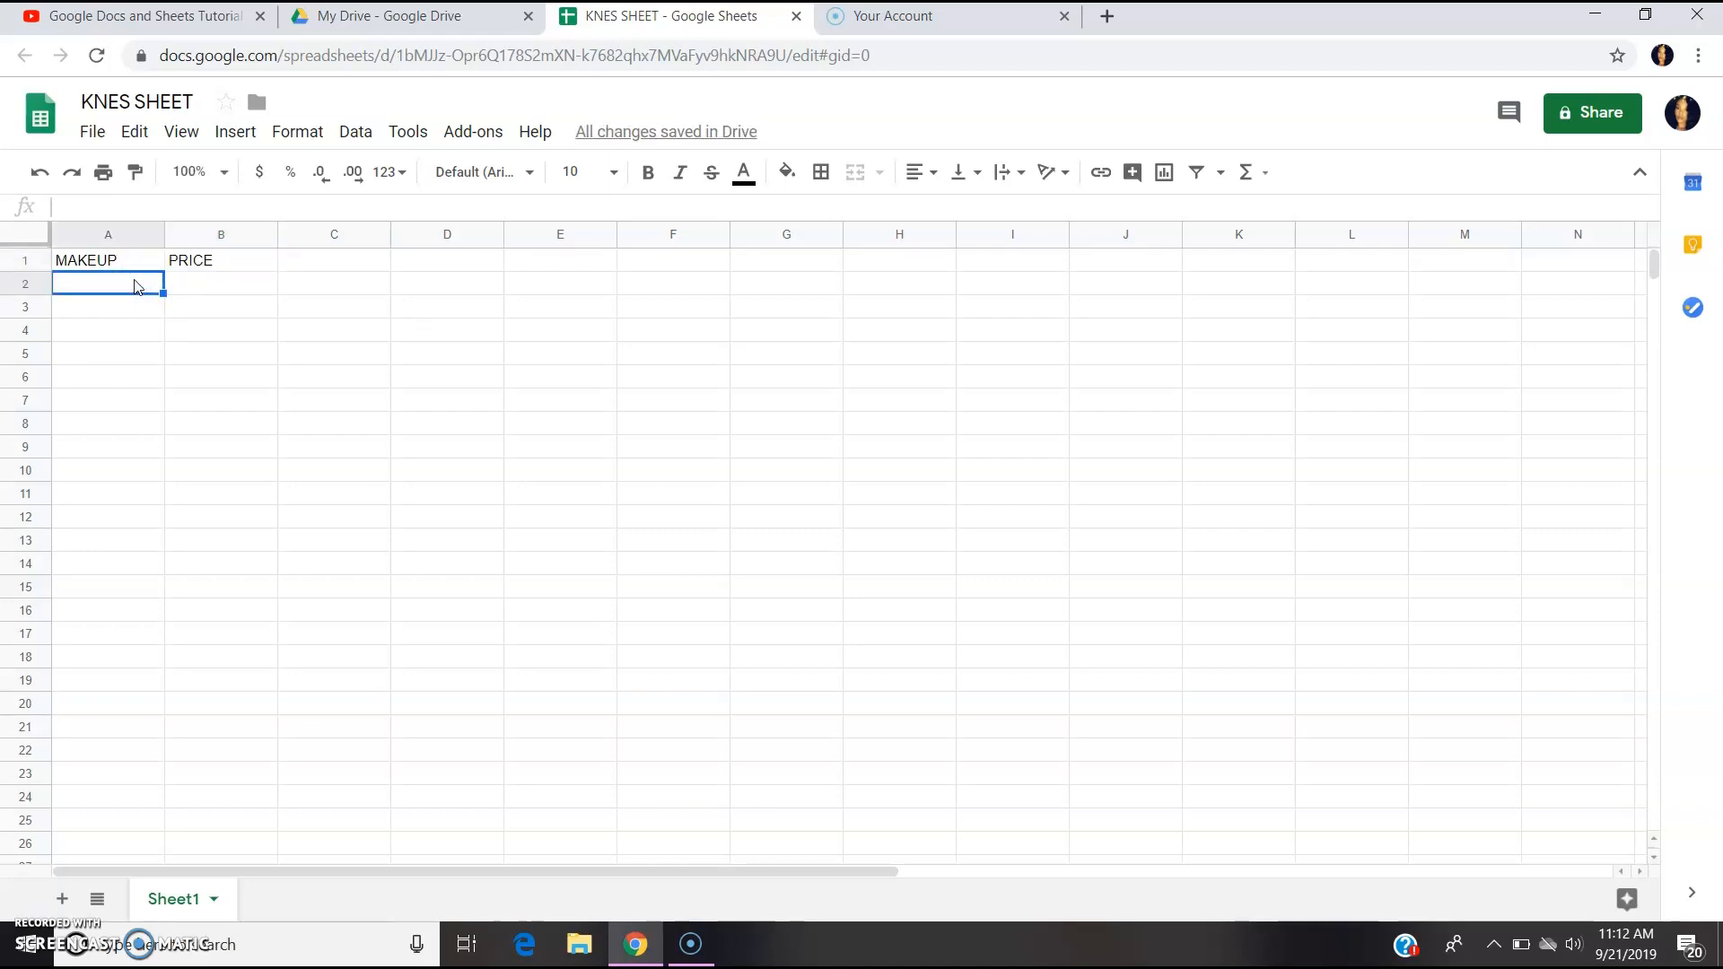
List brands MAC, FENTY, LOREAL, URBAN DECAY, MAYBELLINE, COVERGIRL and THE CRAYON CASE in A2:A8.
text(MAC)
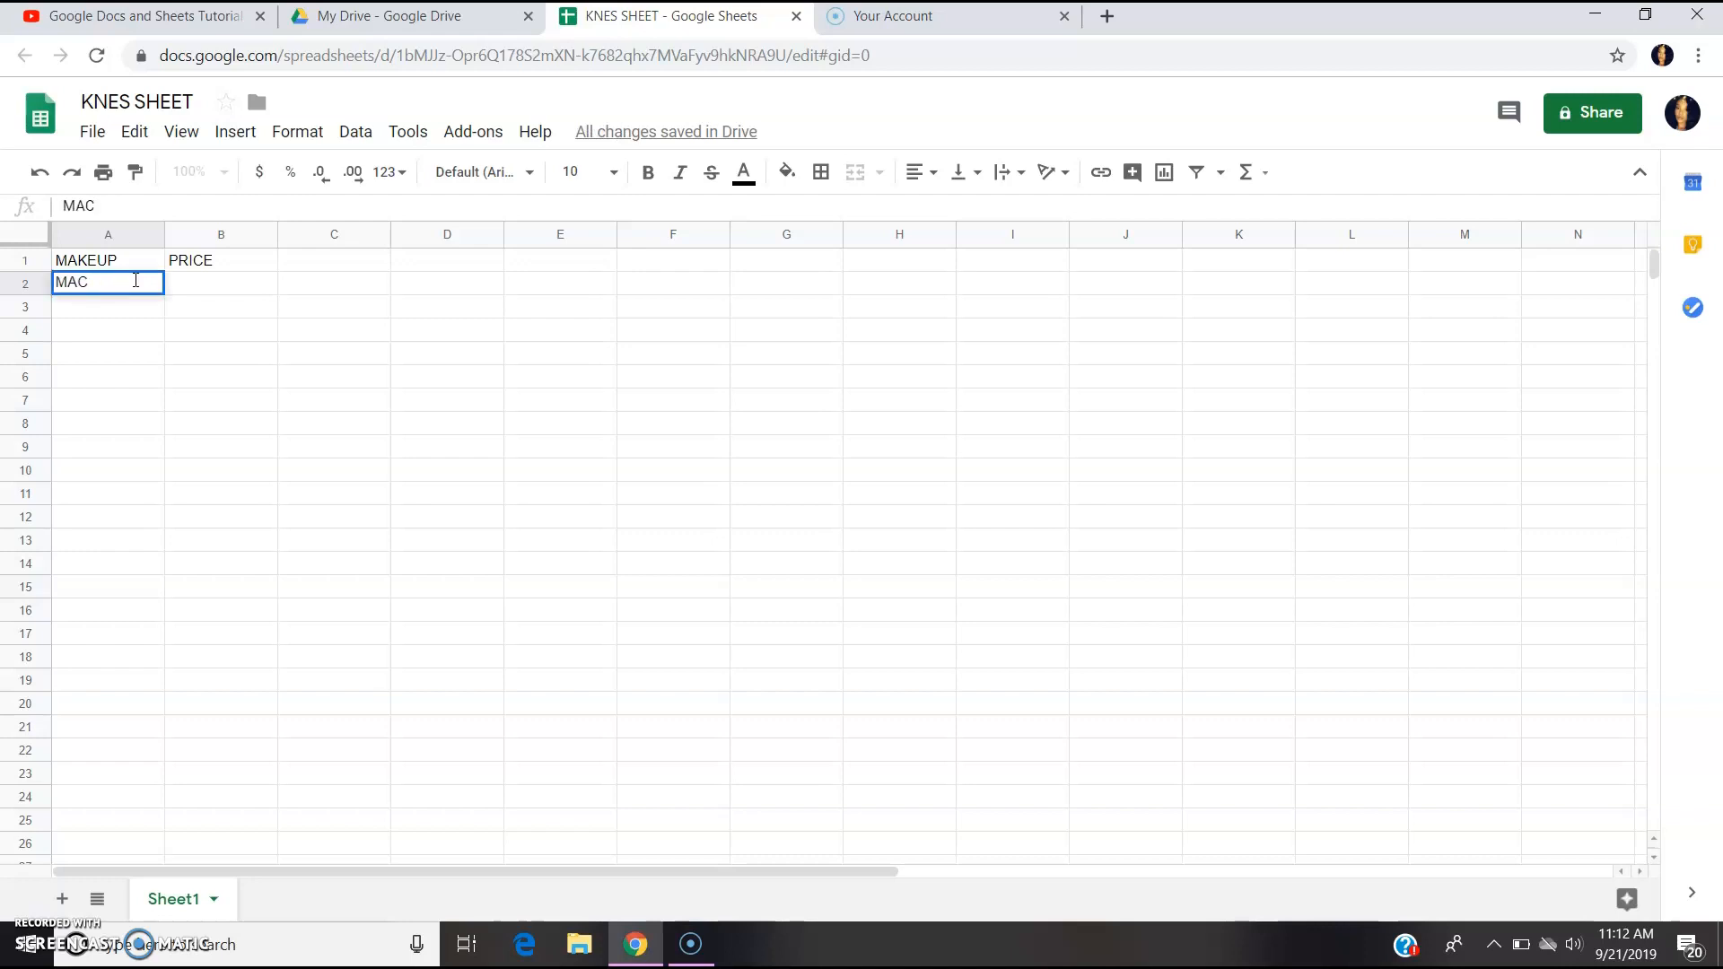
click(130, 300)
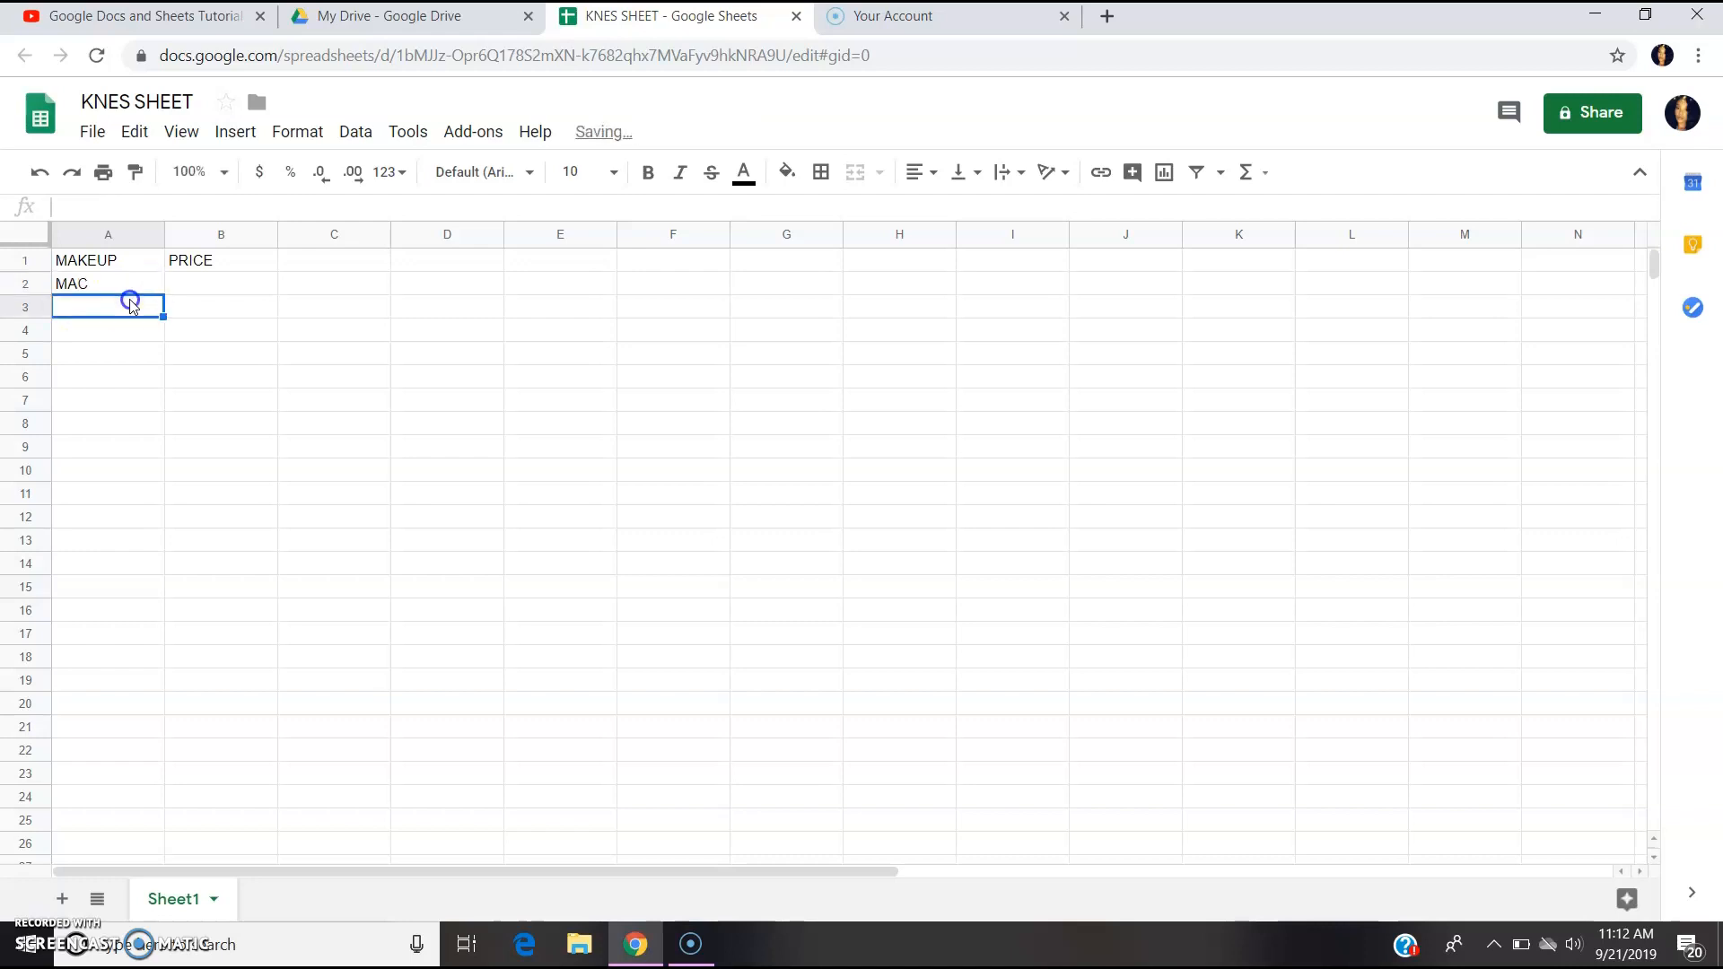
text(FENTY)
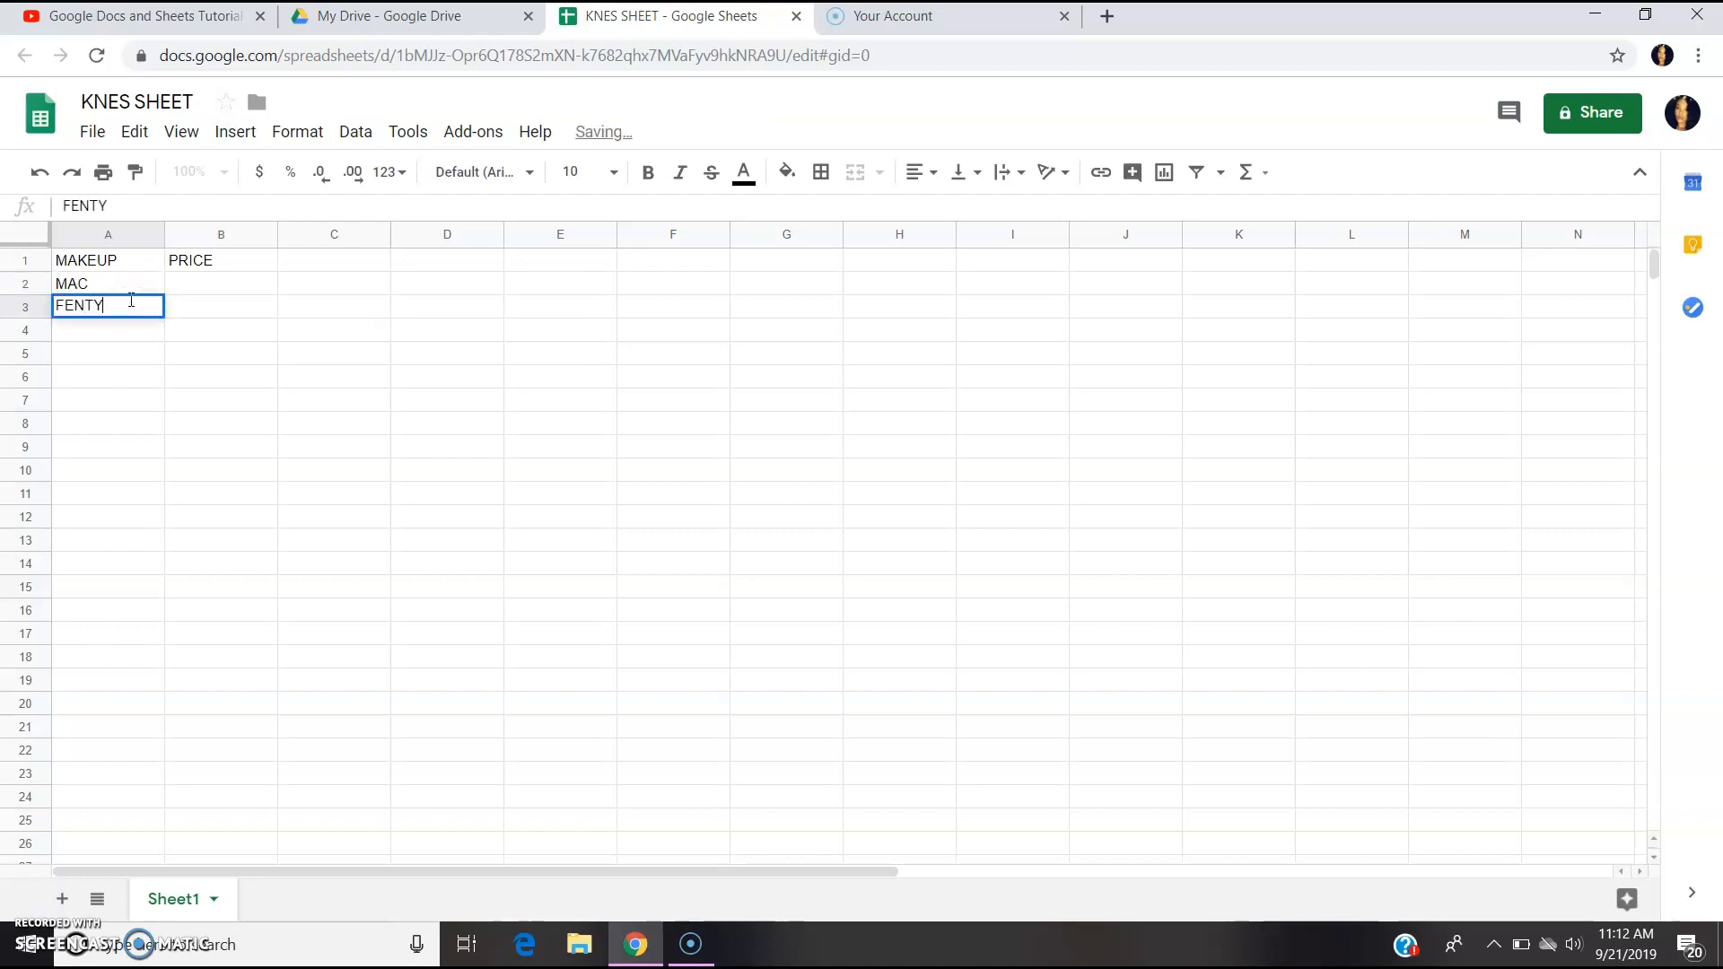
click(134, 327)
text(LOREAL)
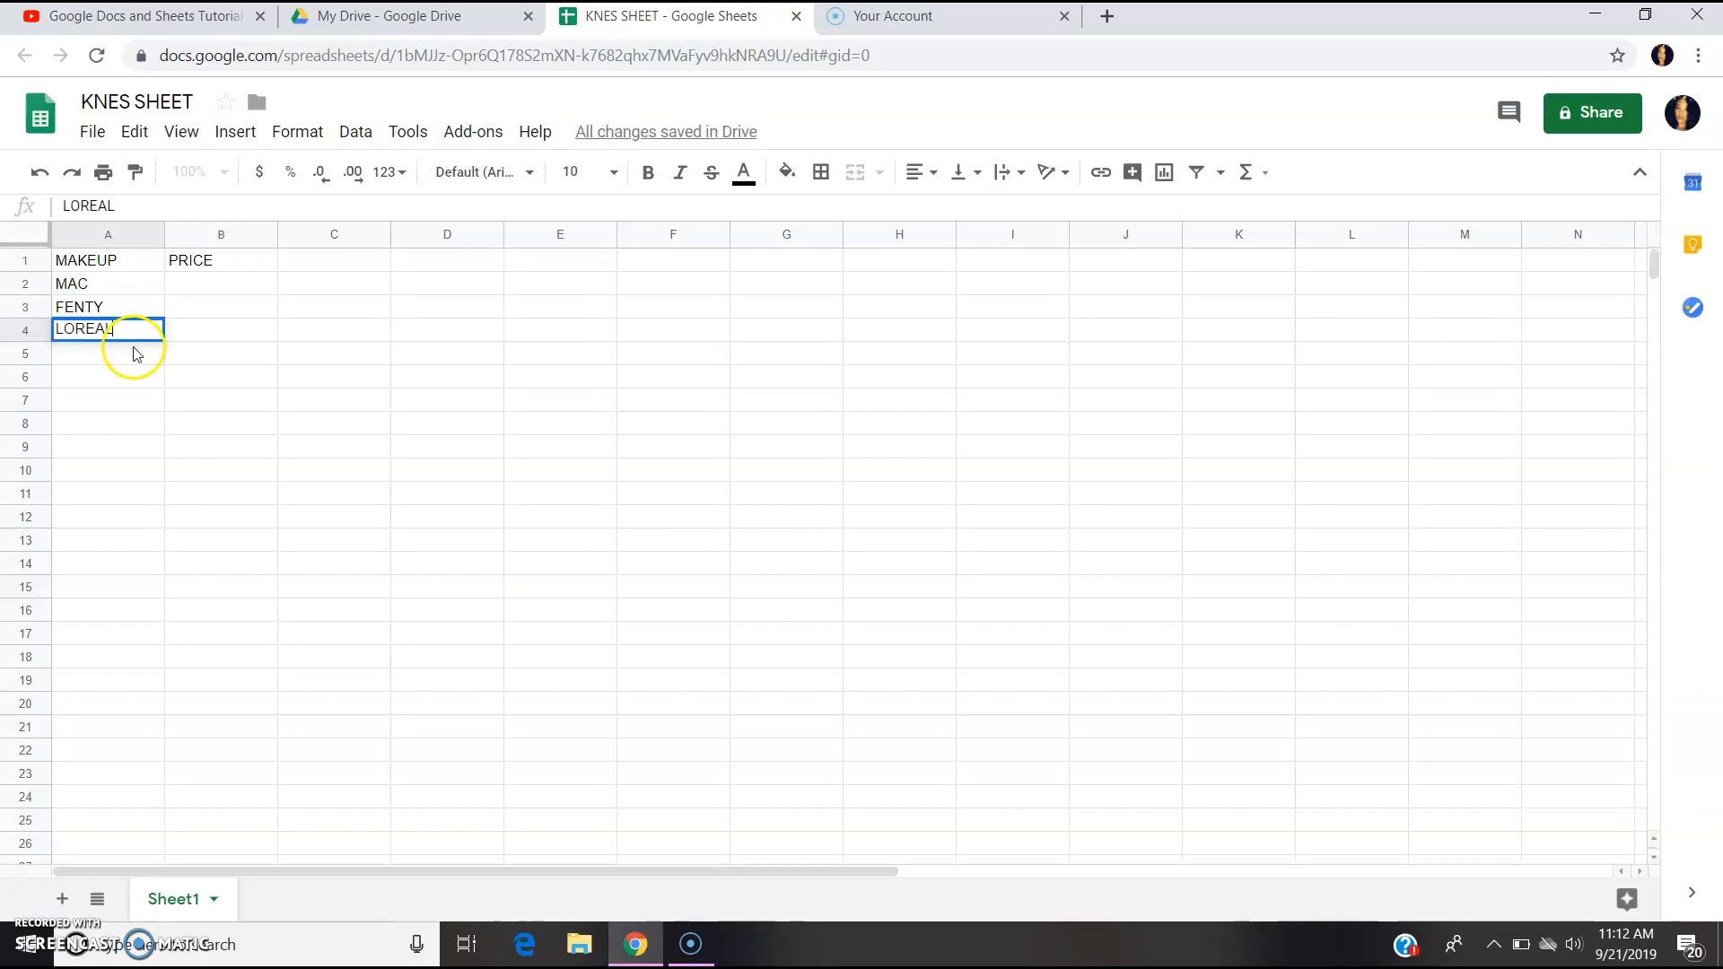
click(135, 352)
text(URBAN DEC)
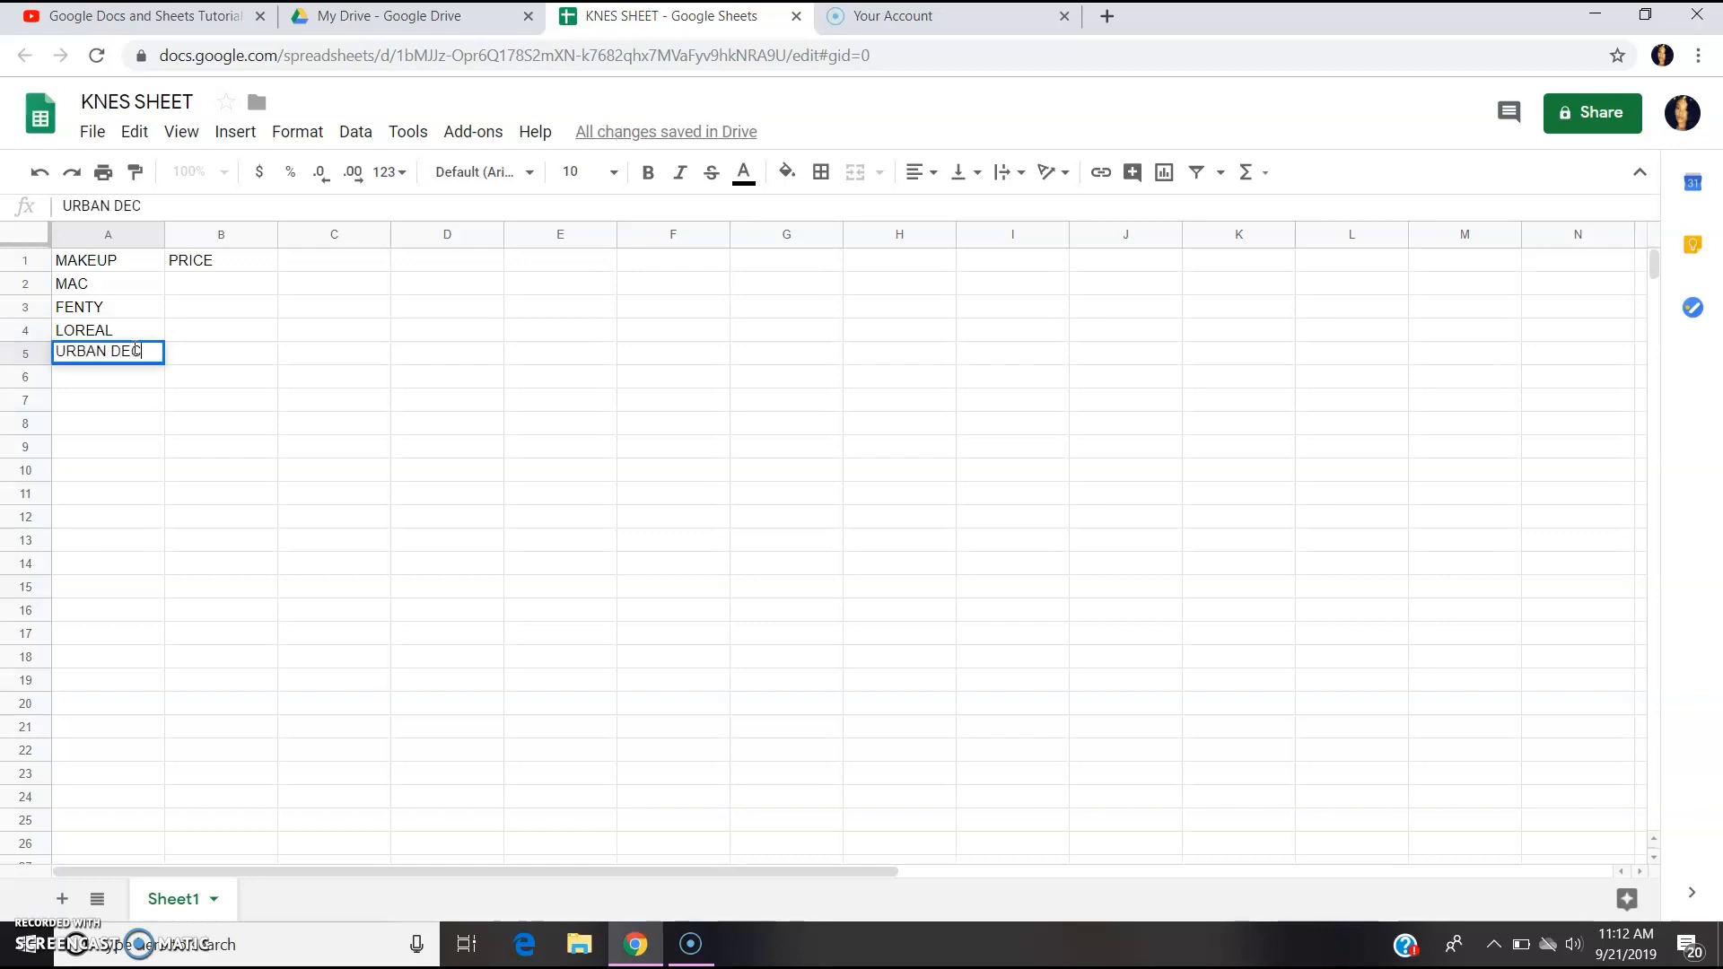
text(EY)
text(AY)
click(128, 375)
text(MA)
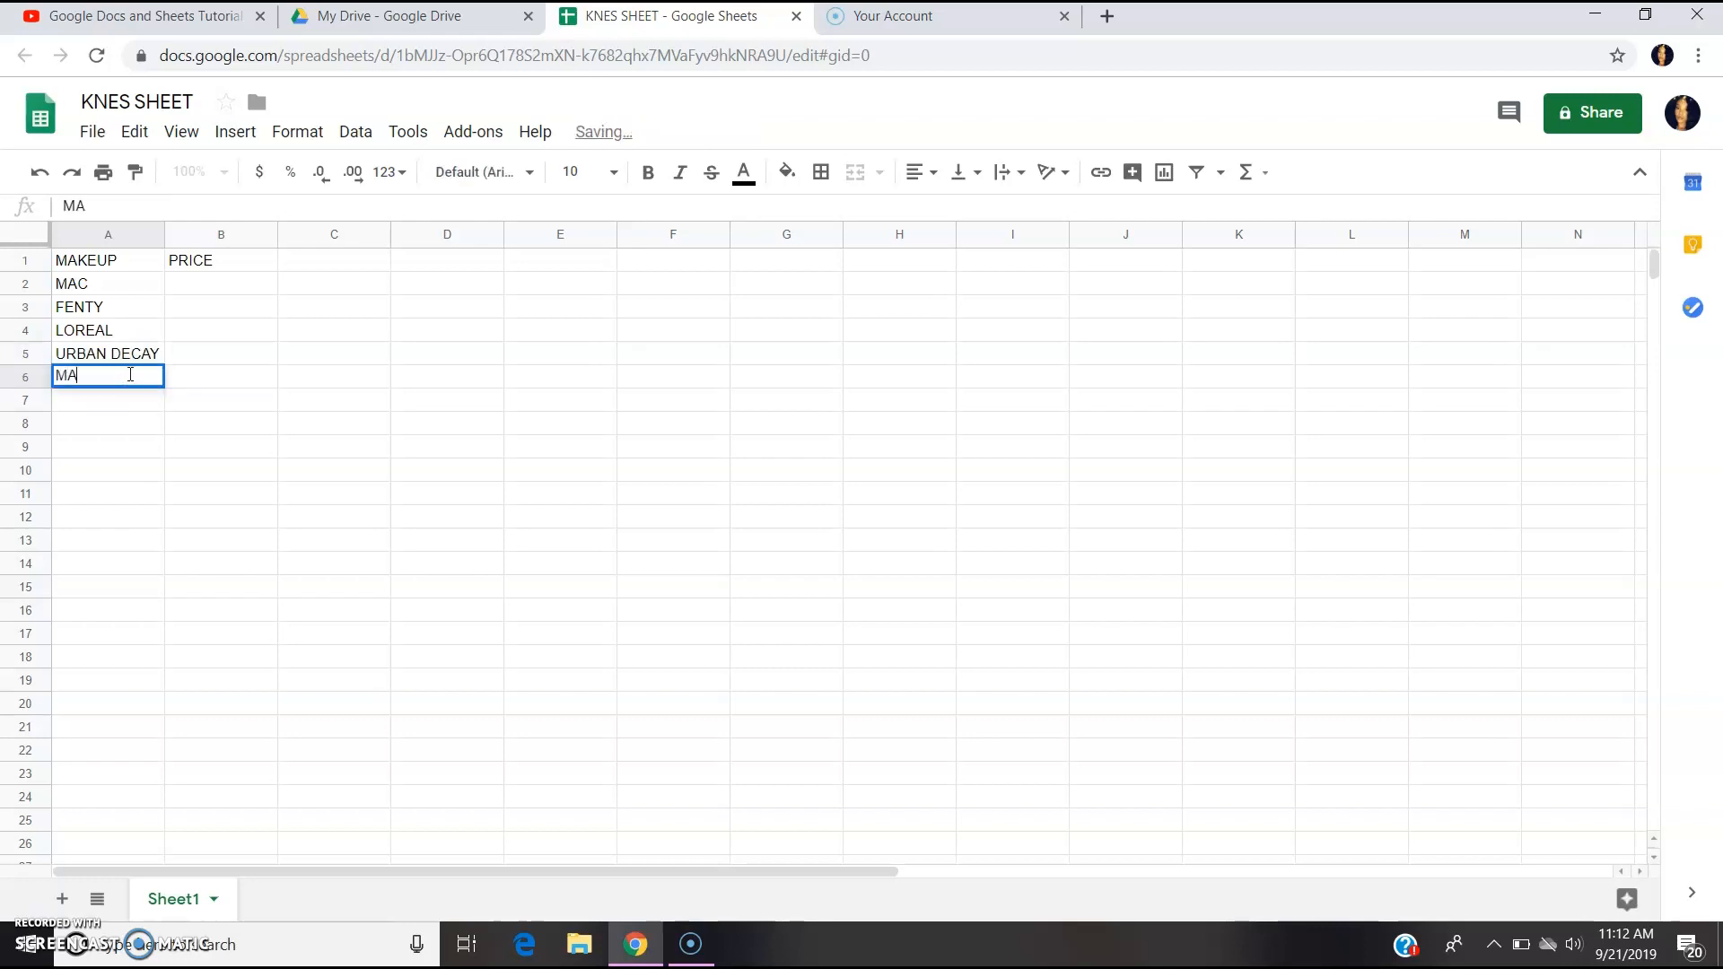
text(YBELLINE)
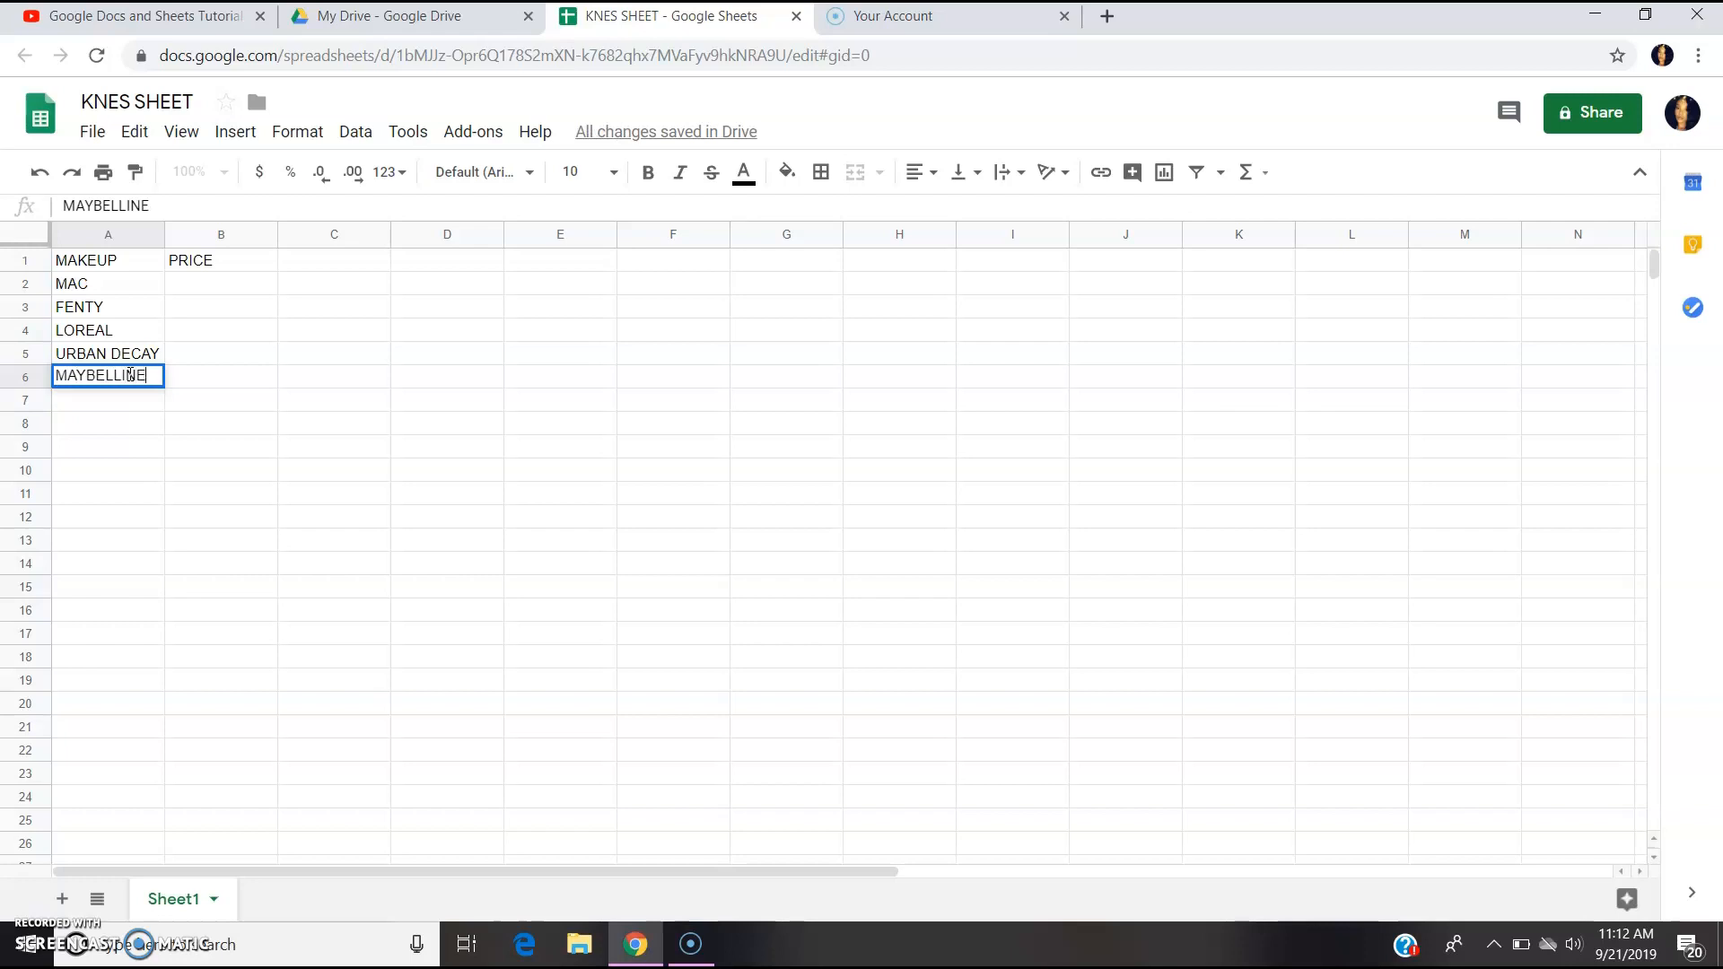
click(94, 411)
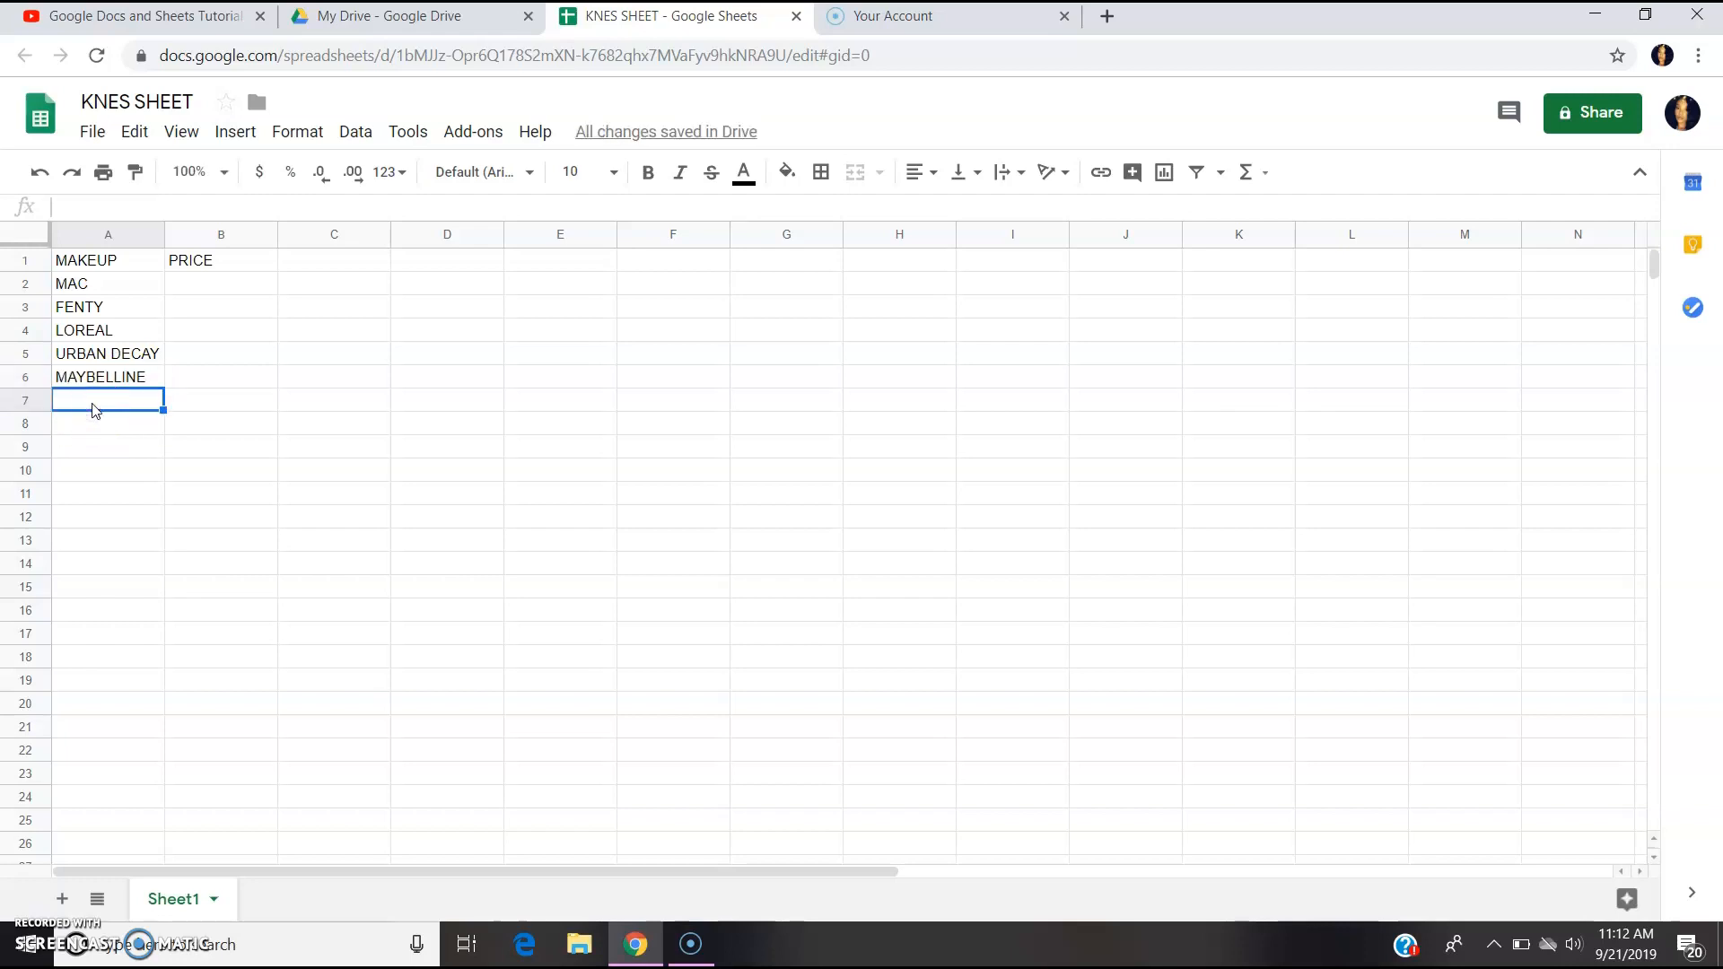
text(COVERGIRL)
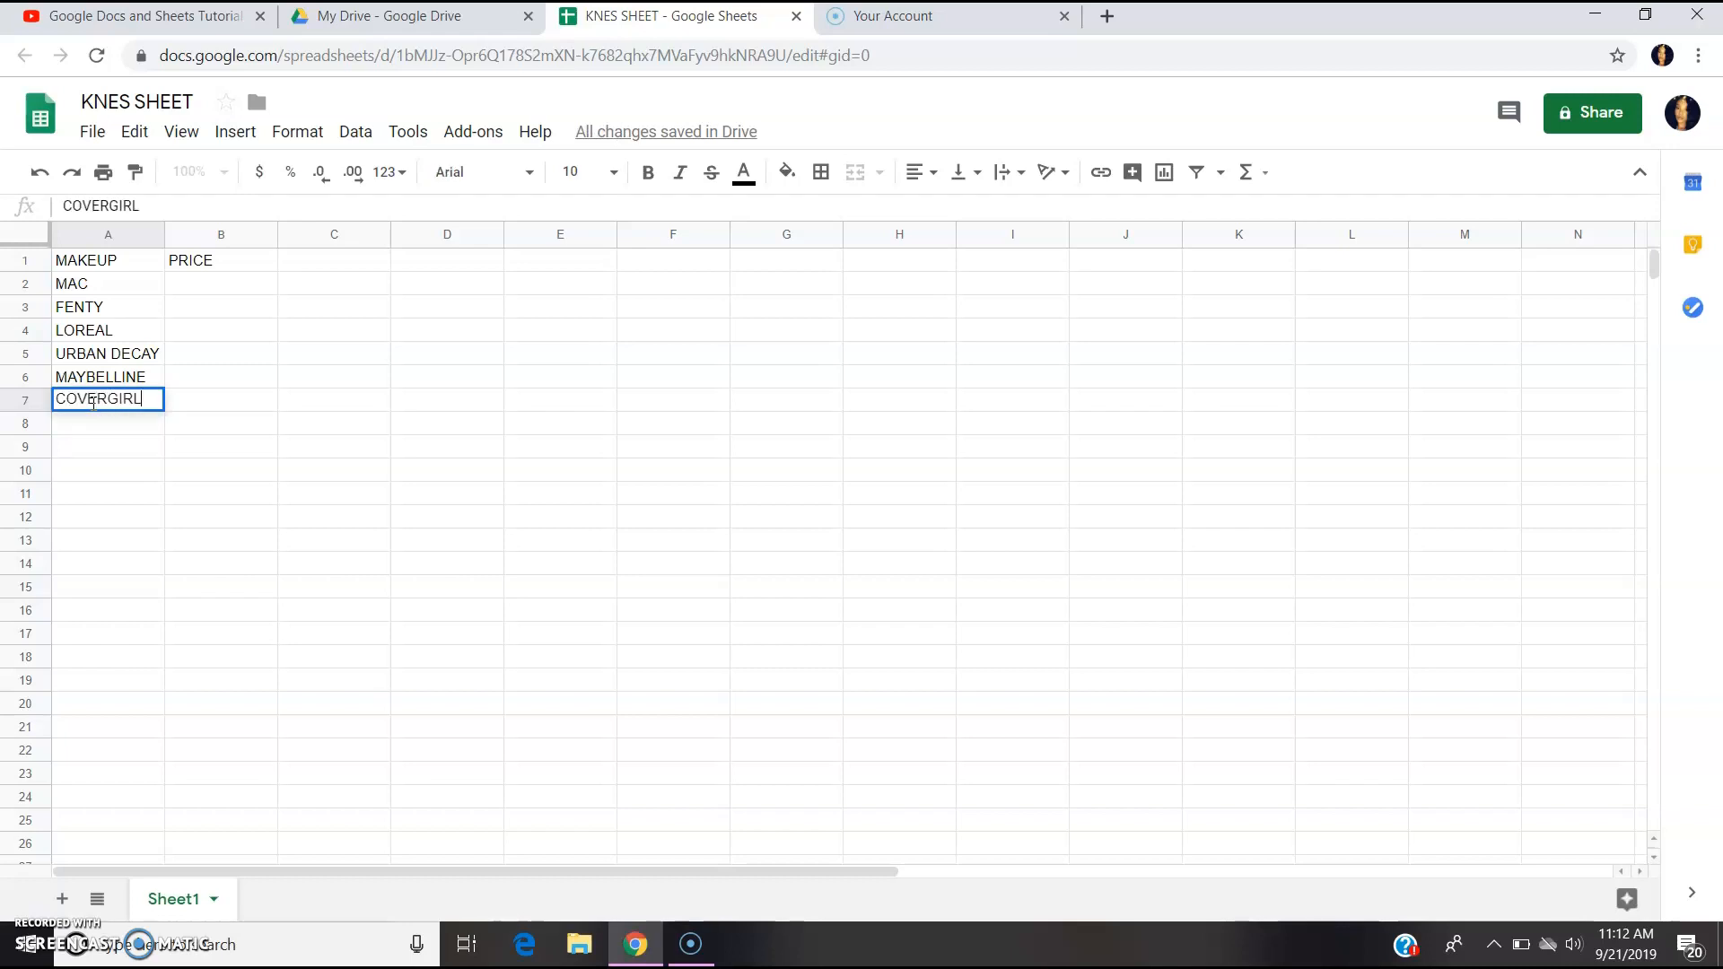
key(Return)
text(THE)
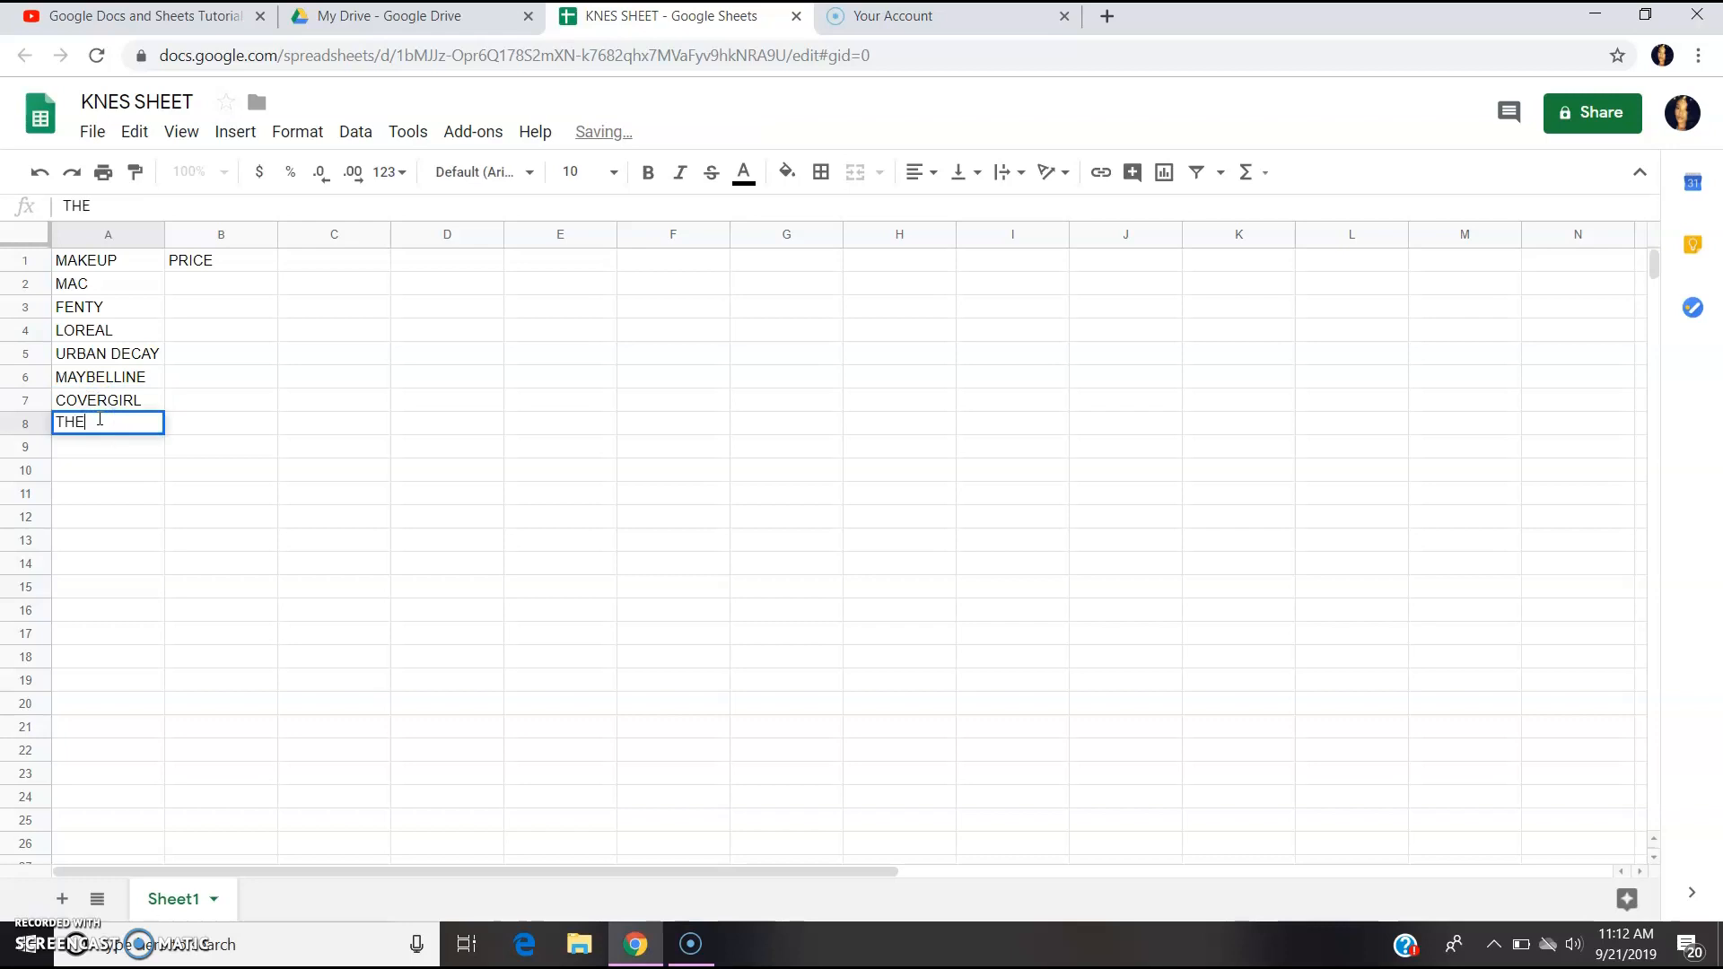
text( CRAYON C)
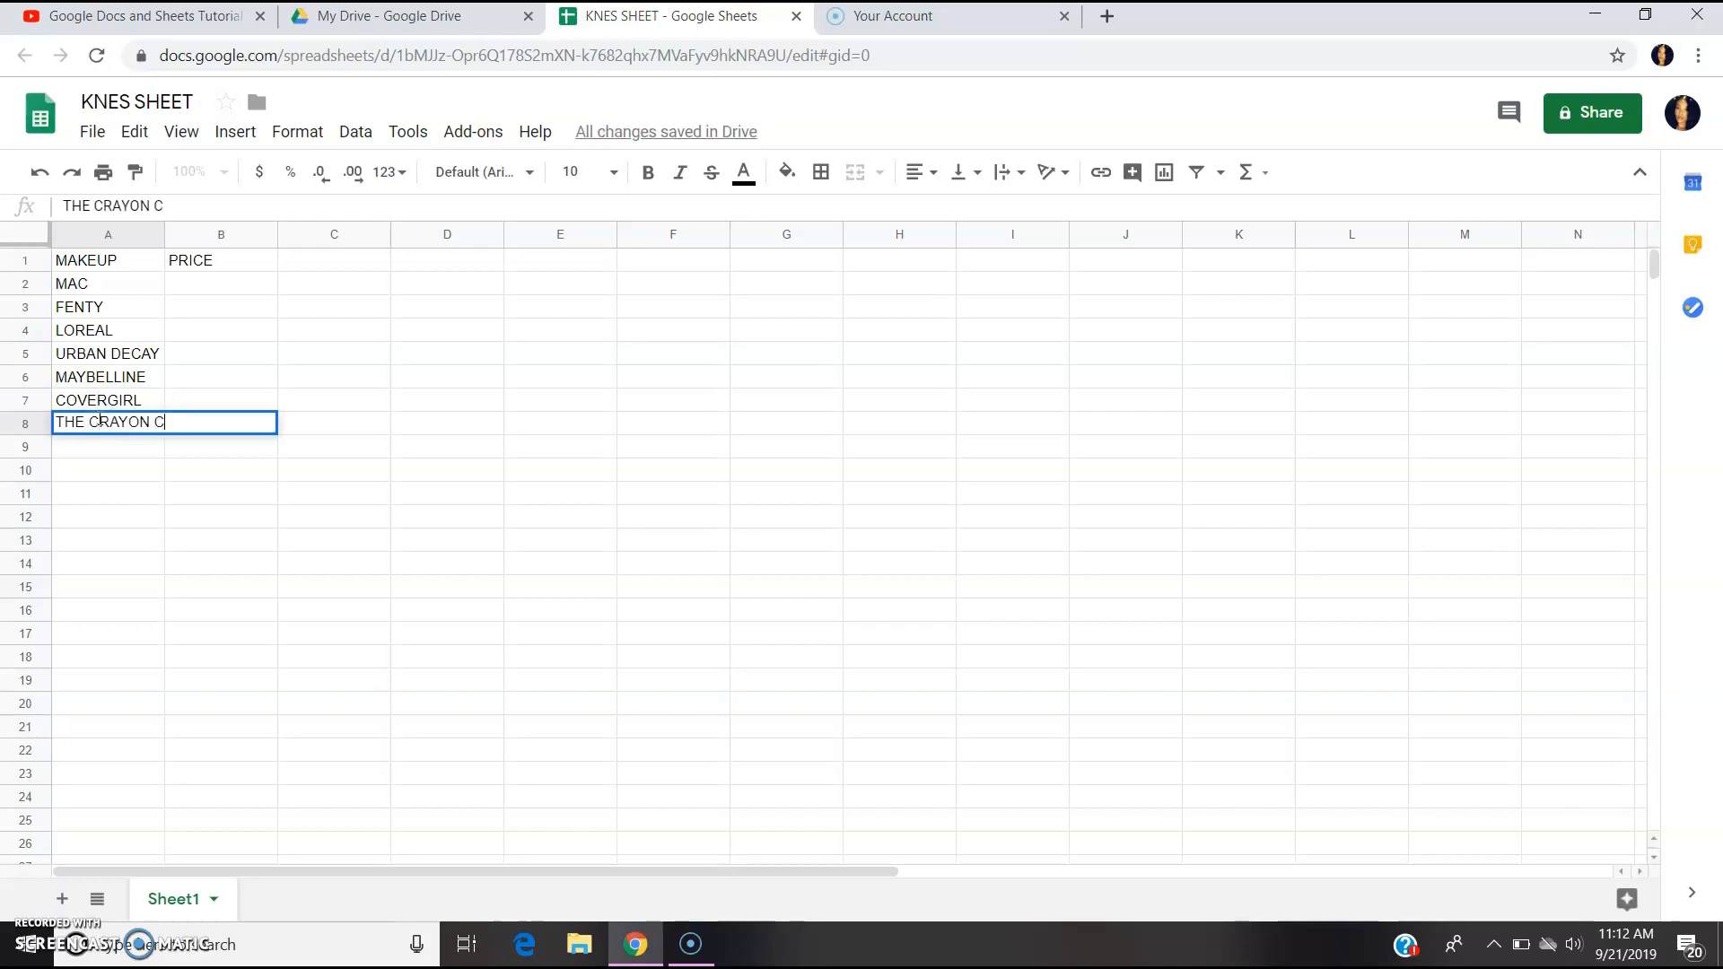
text(ASE)
click(207, 268)
Enter prices 20, 30 and 15 in B2:B4 for MAC, FENTY and LOREAL.
click(207, 283)
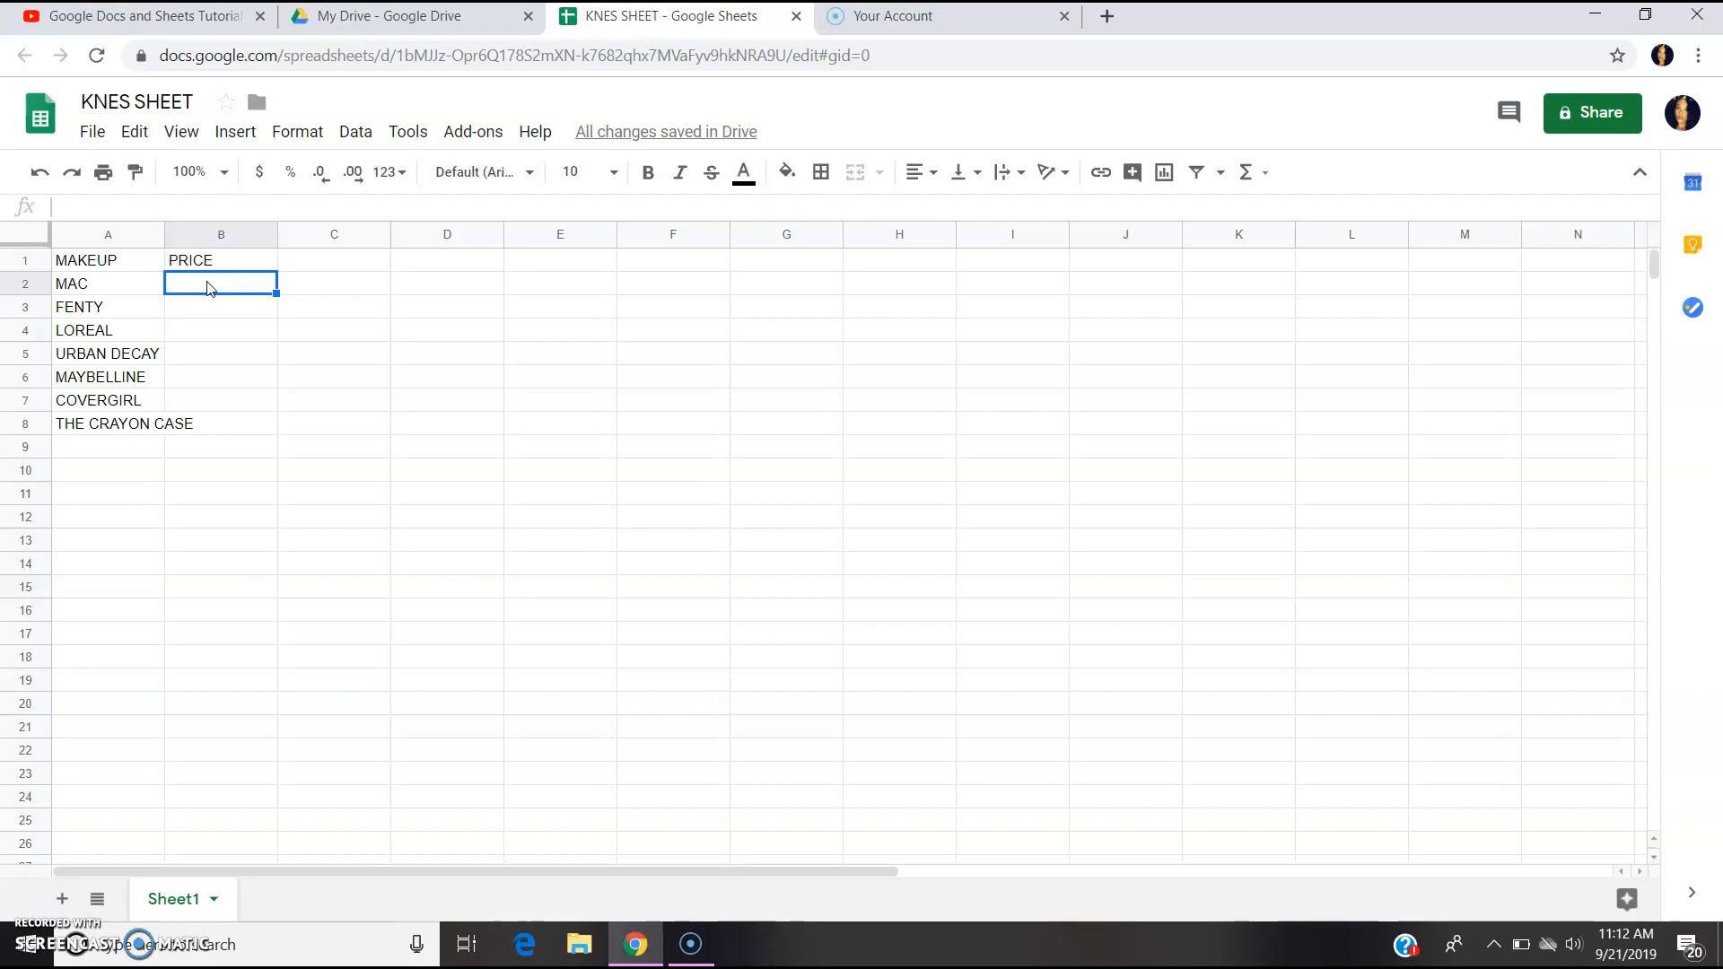
text(20)
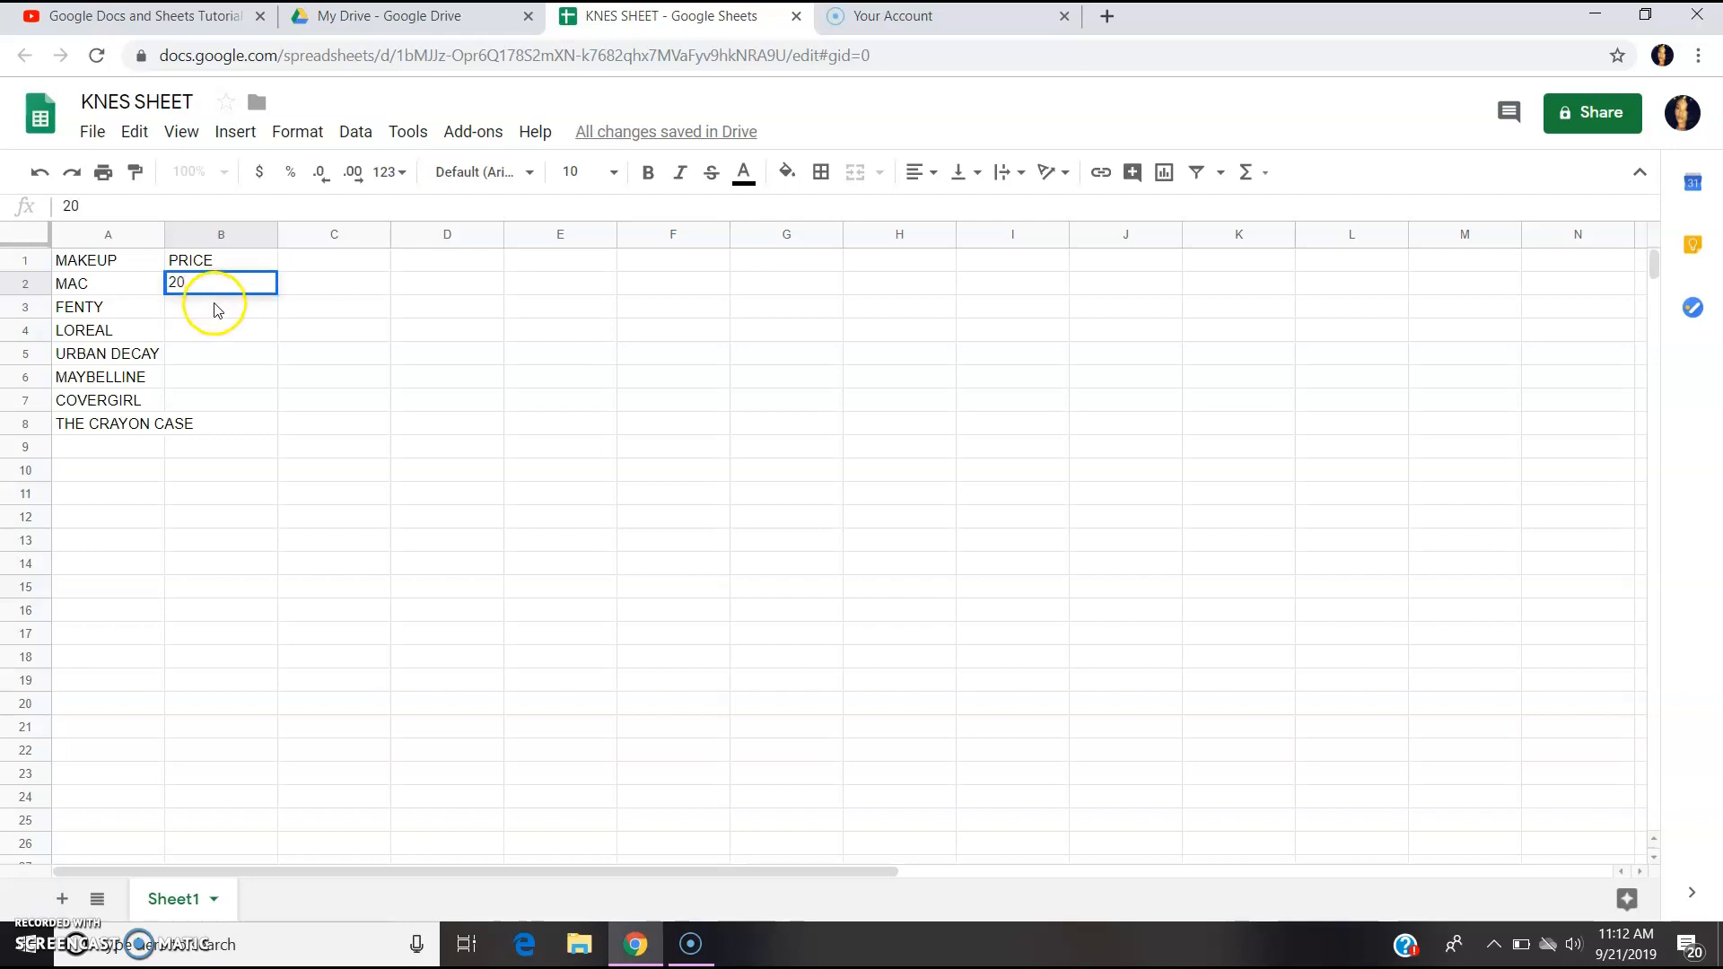
click(216, 311)
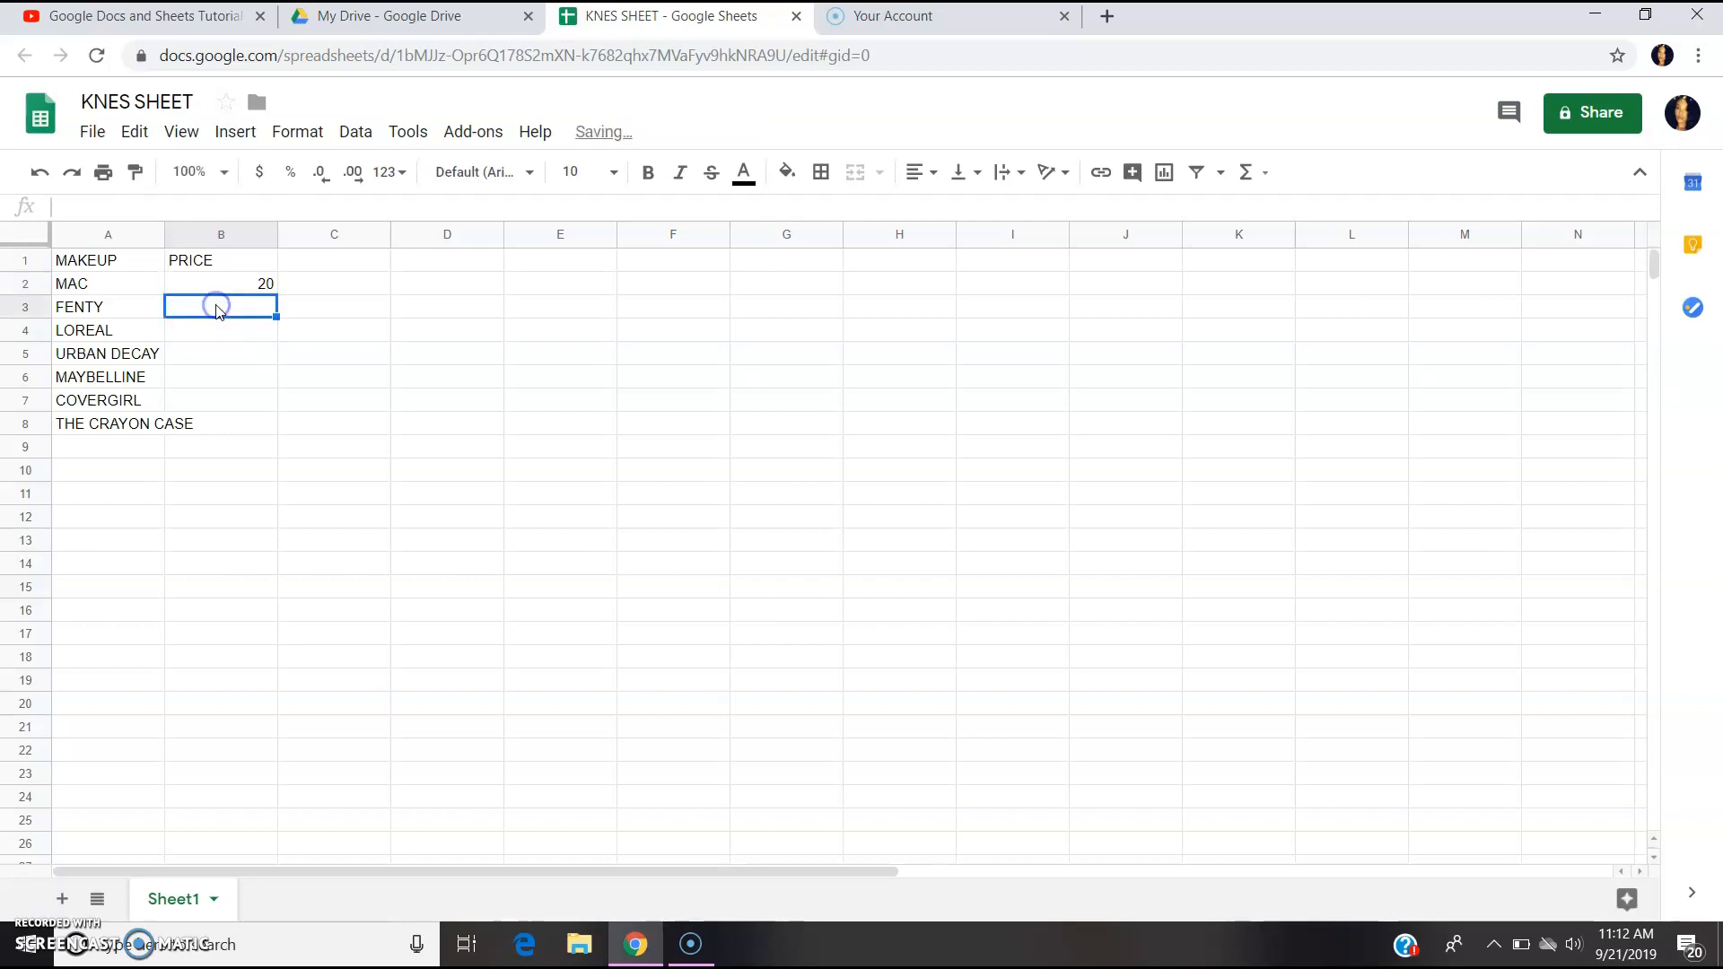
text(30)
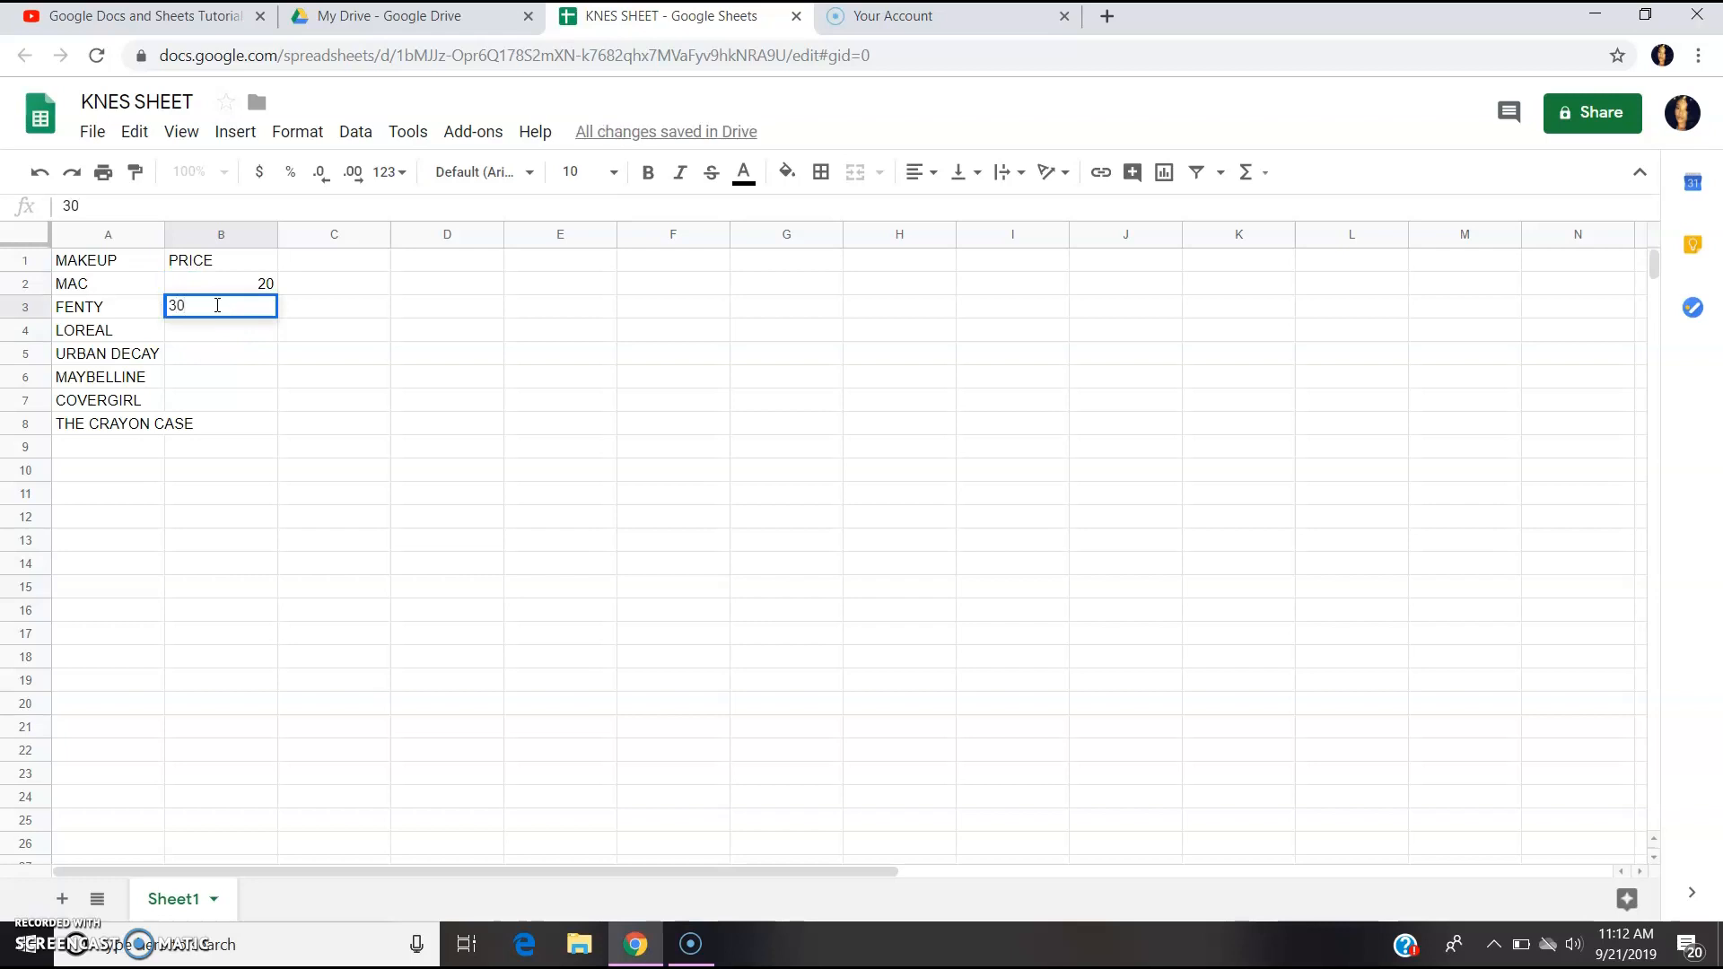
click(225, 323)
text(15)
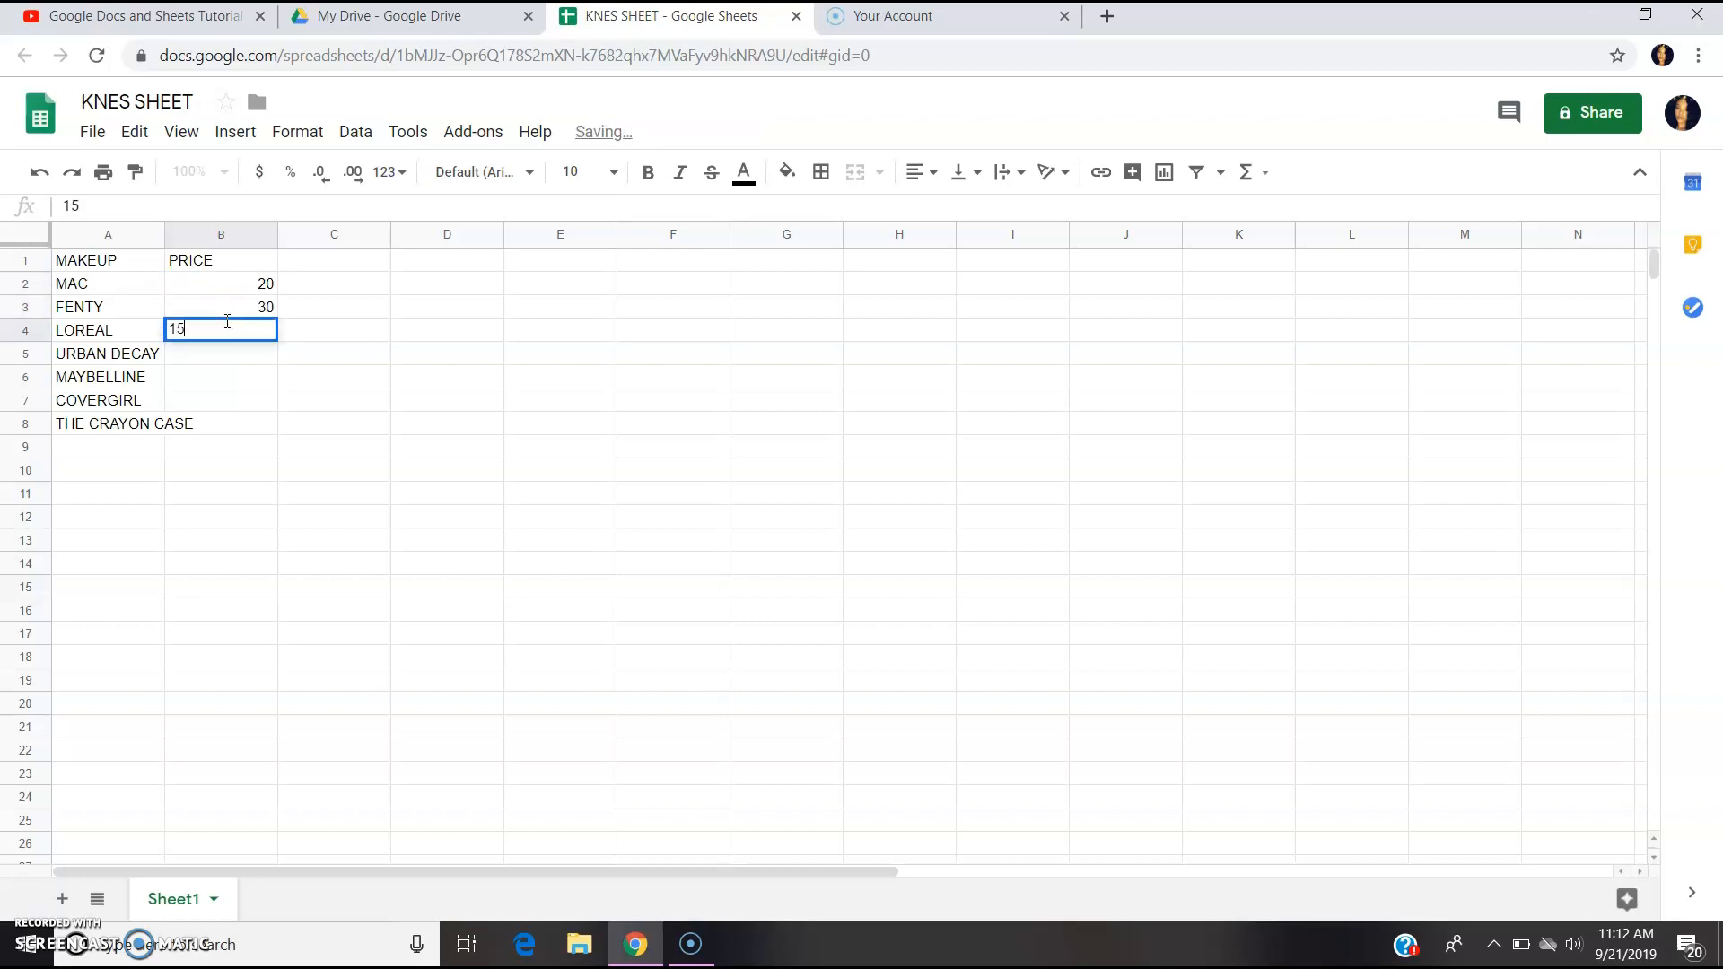
click(235, 354)
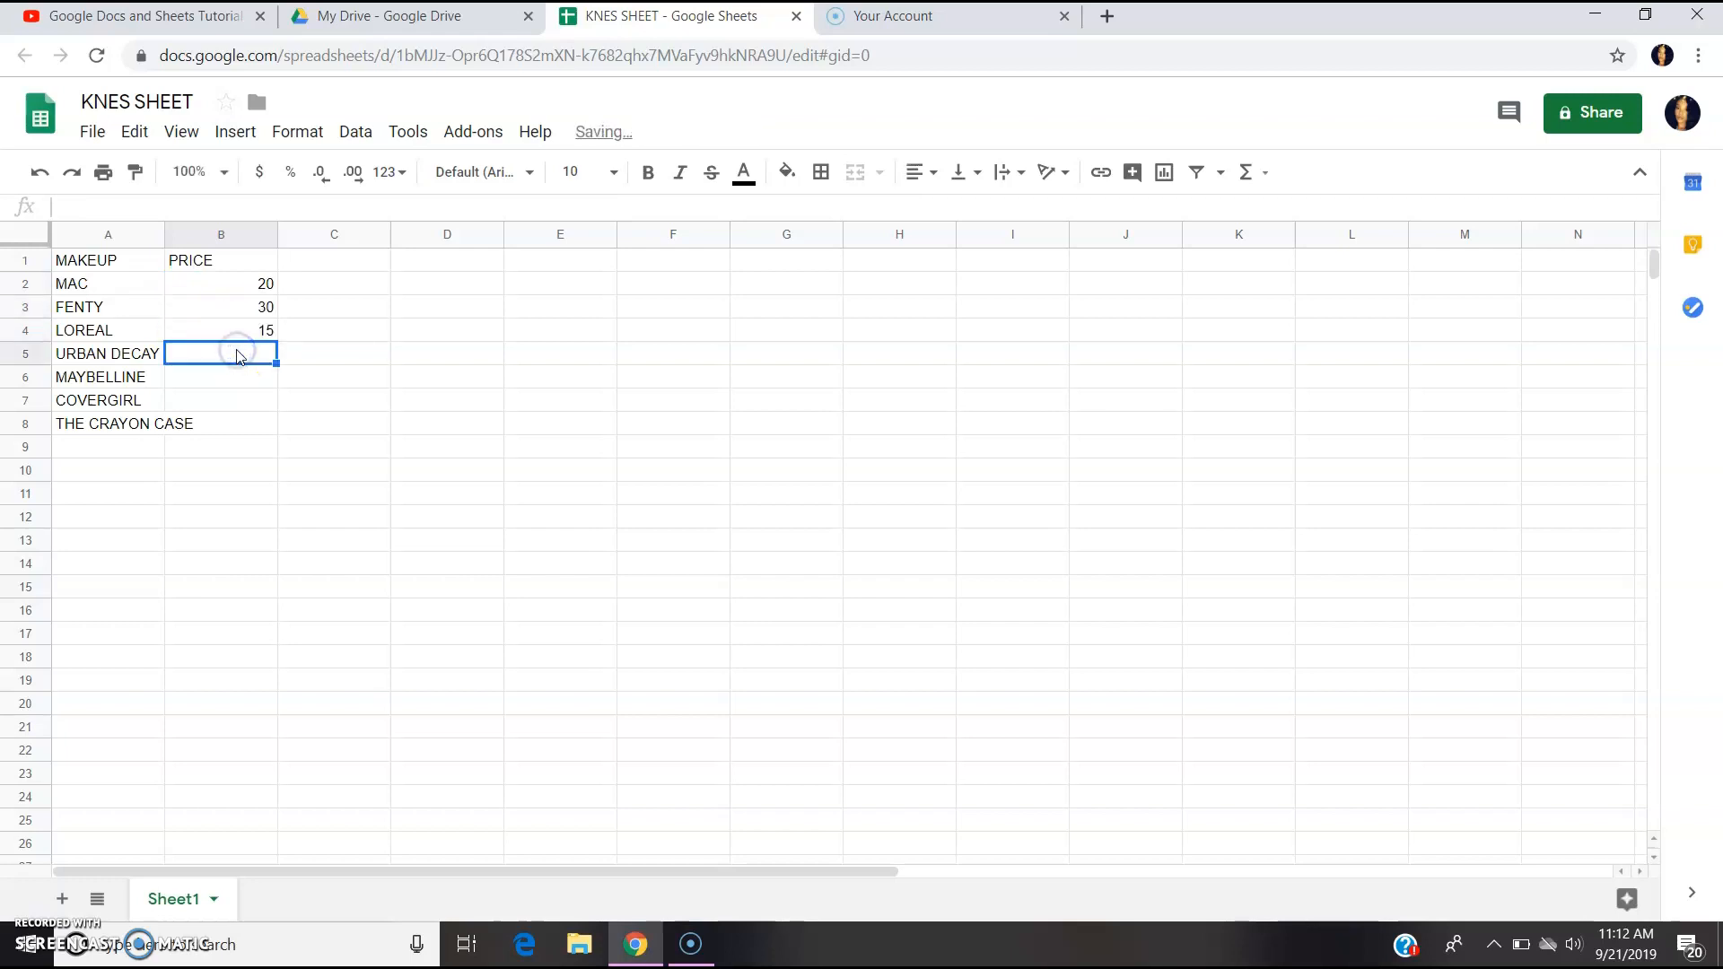
Enter prices 10, 12, 16 and 40 in B5:B8 for the remaining four brands.
text(10)
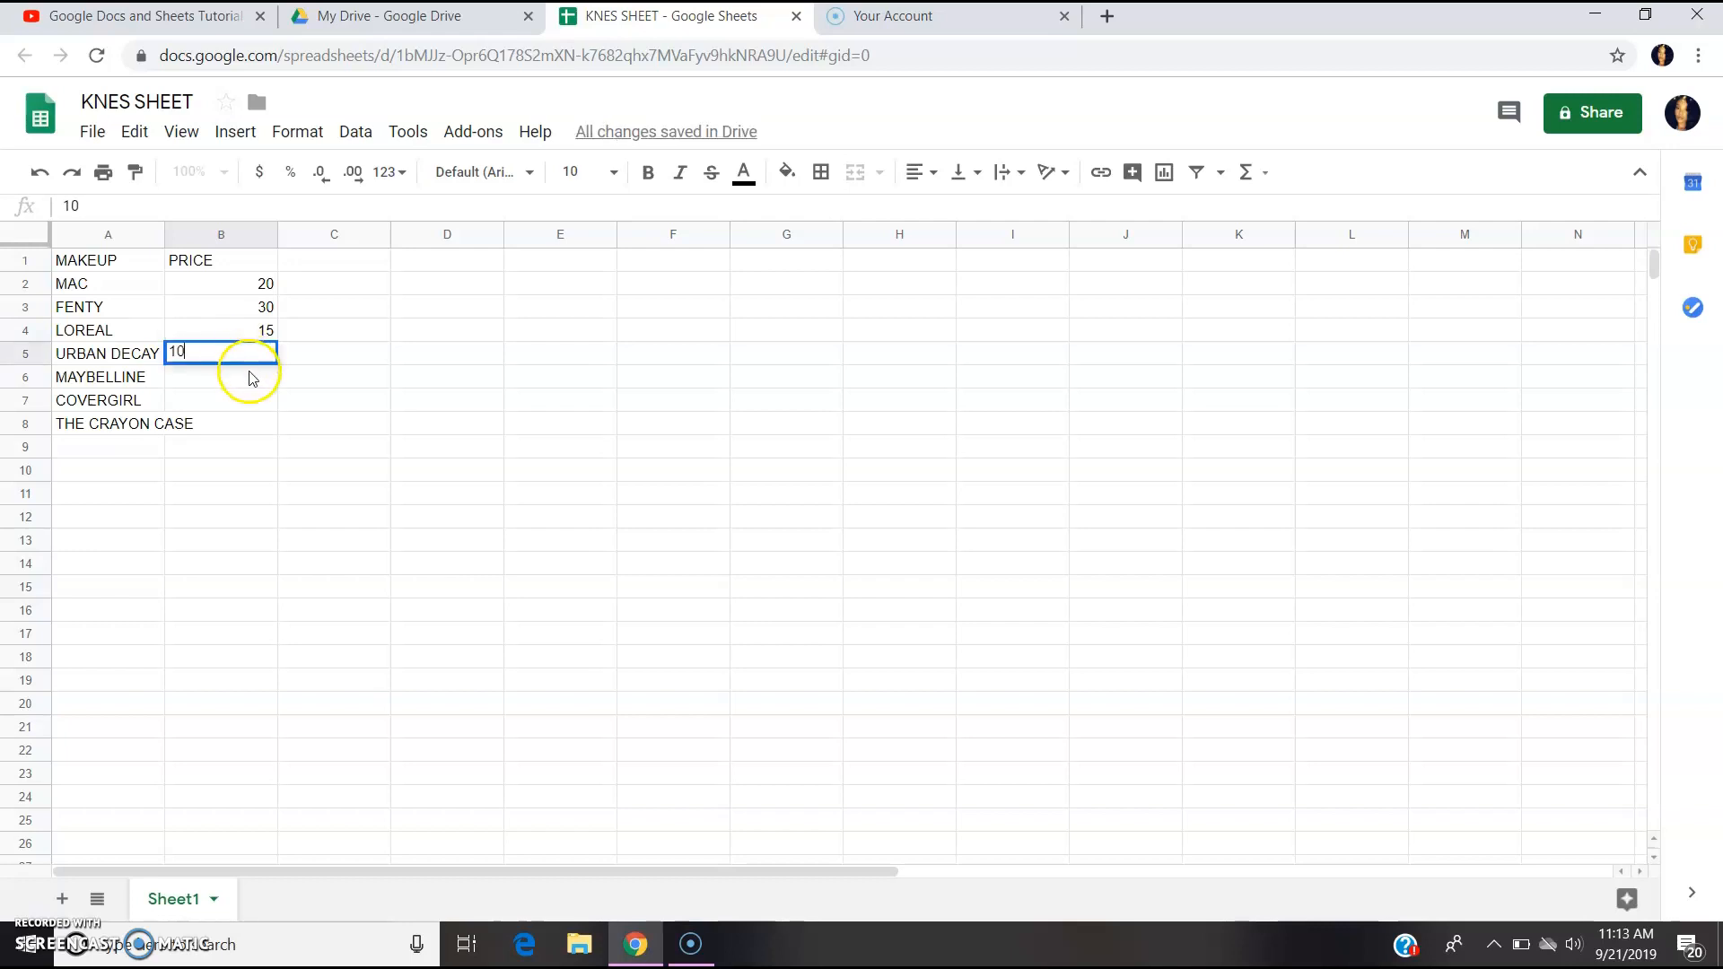
click(249, 375)
text(12)
click(256, 400)
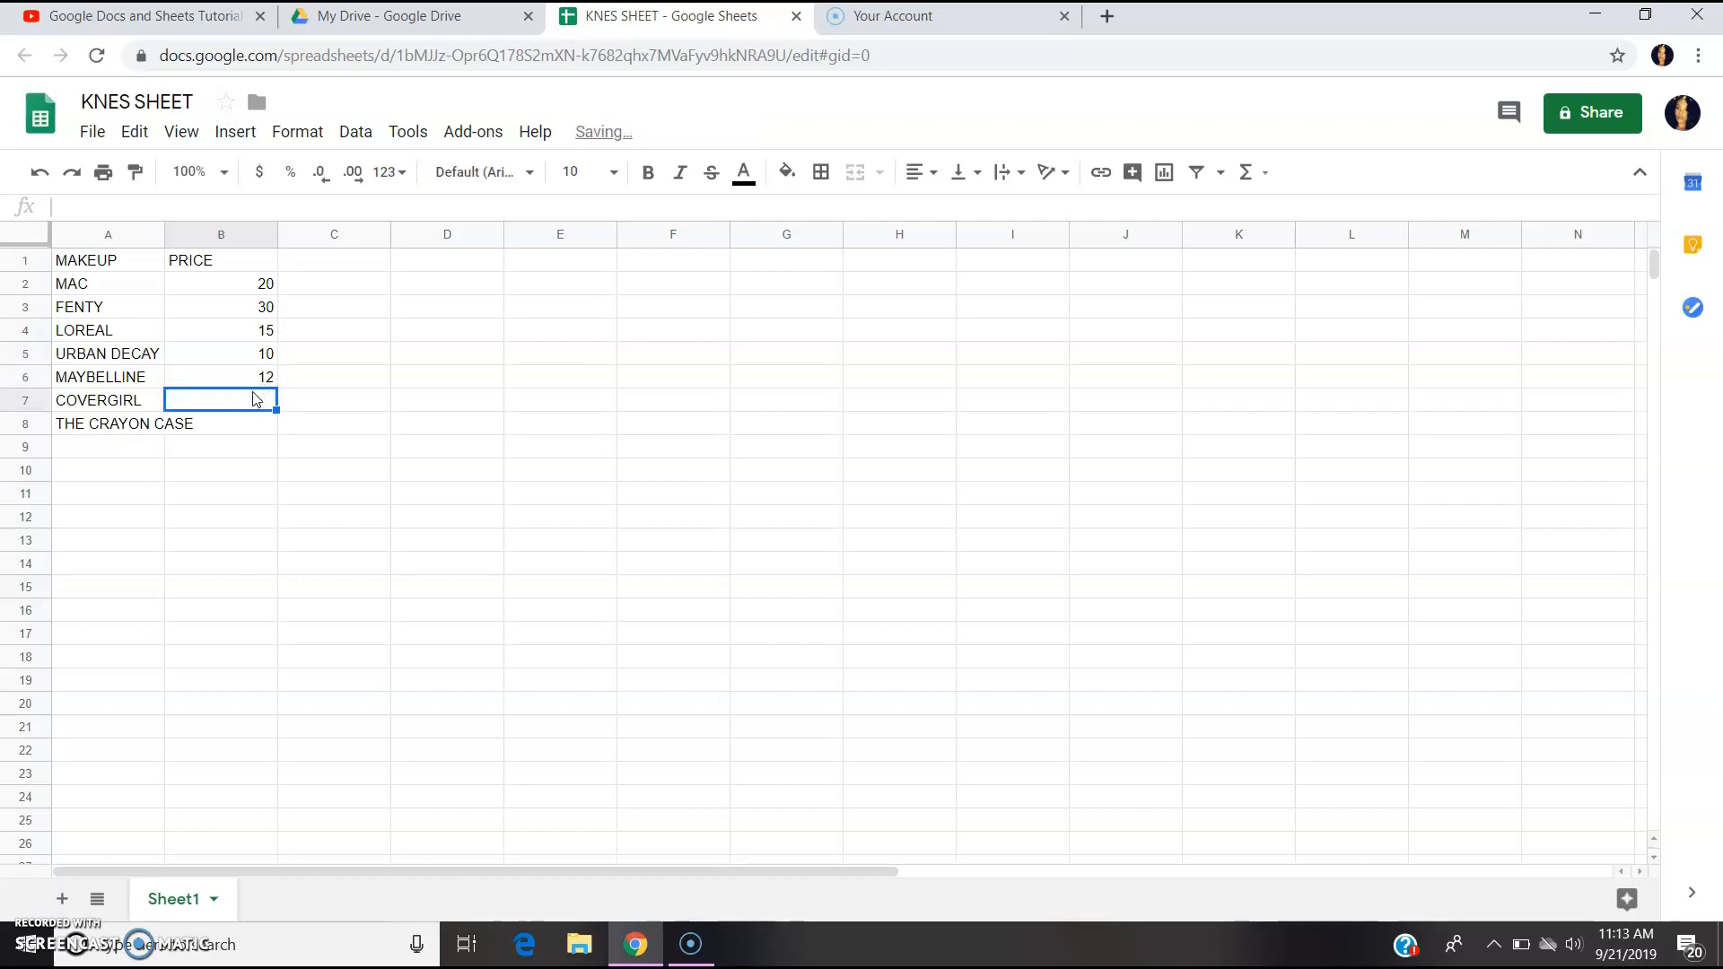
text(16)
click(254, 424)
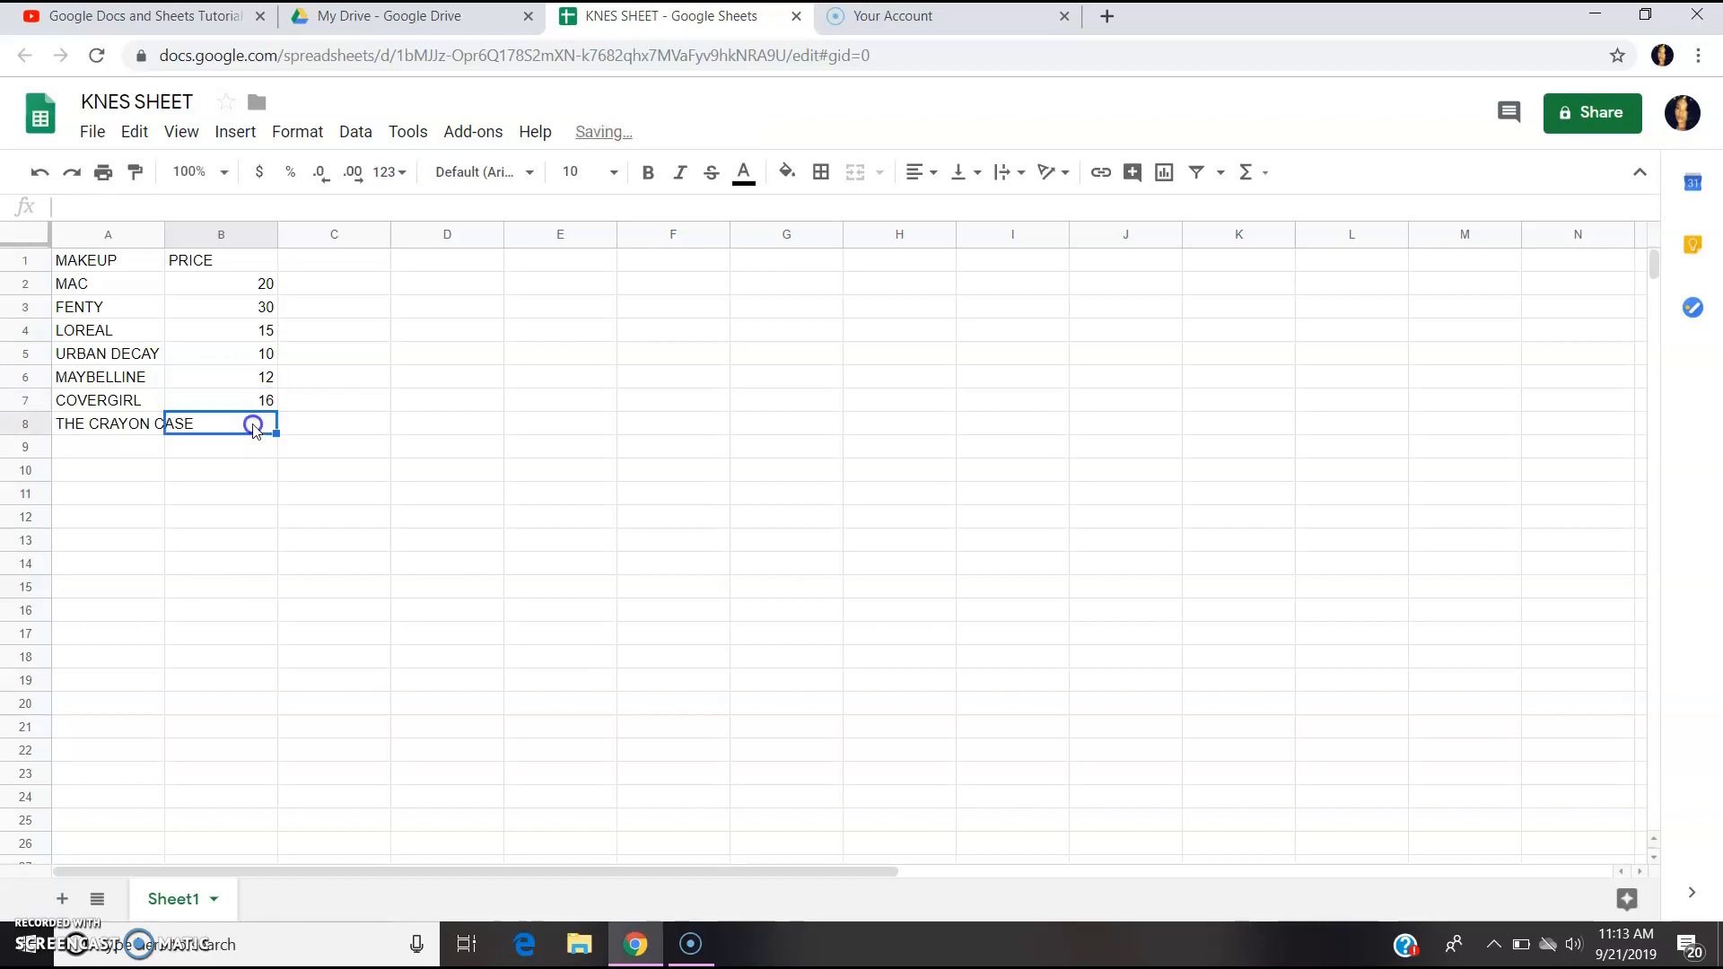
text(40)
click(260, 443)
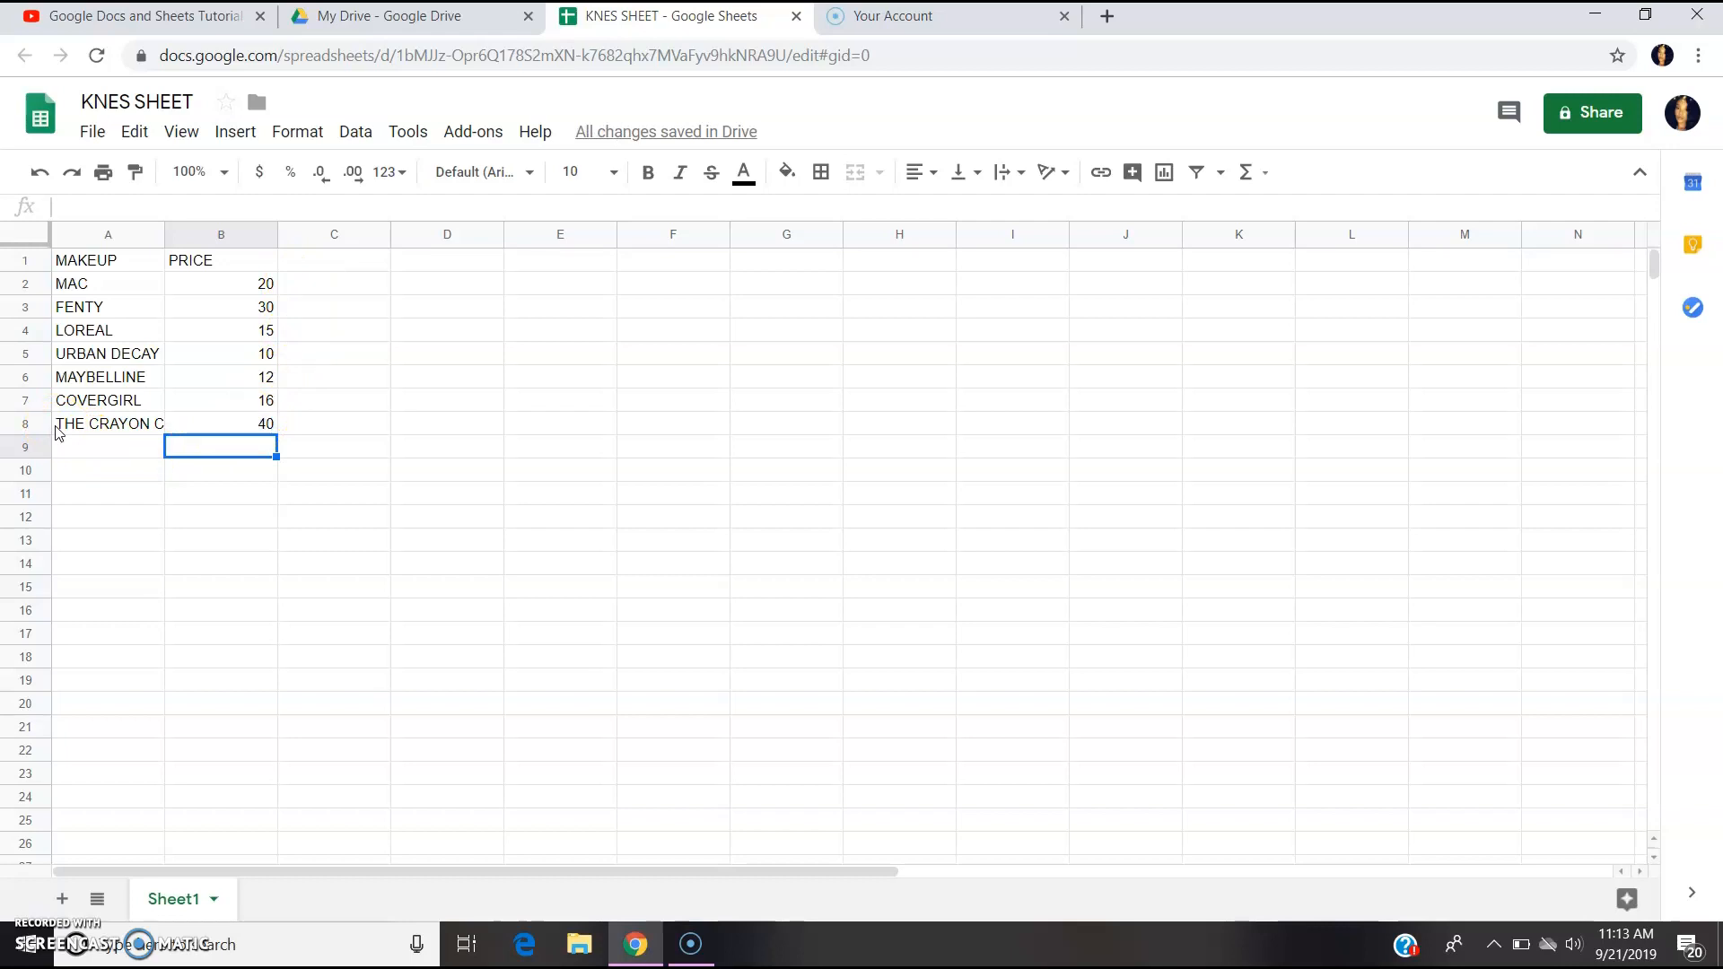
Select A1:B8 and add a filter to the MAKEUP and PRICE headers.
drag(56, 432, 213, 260)
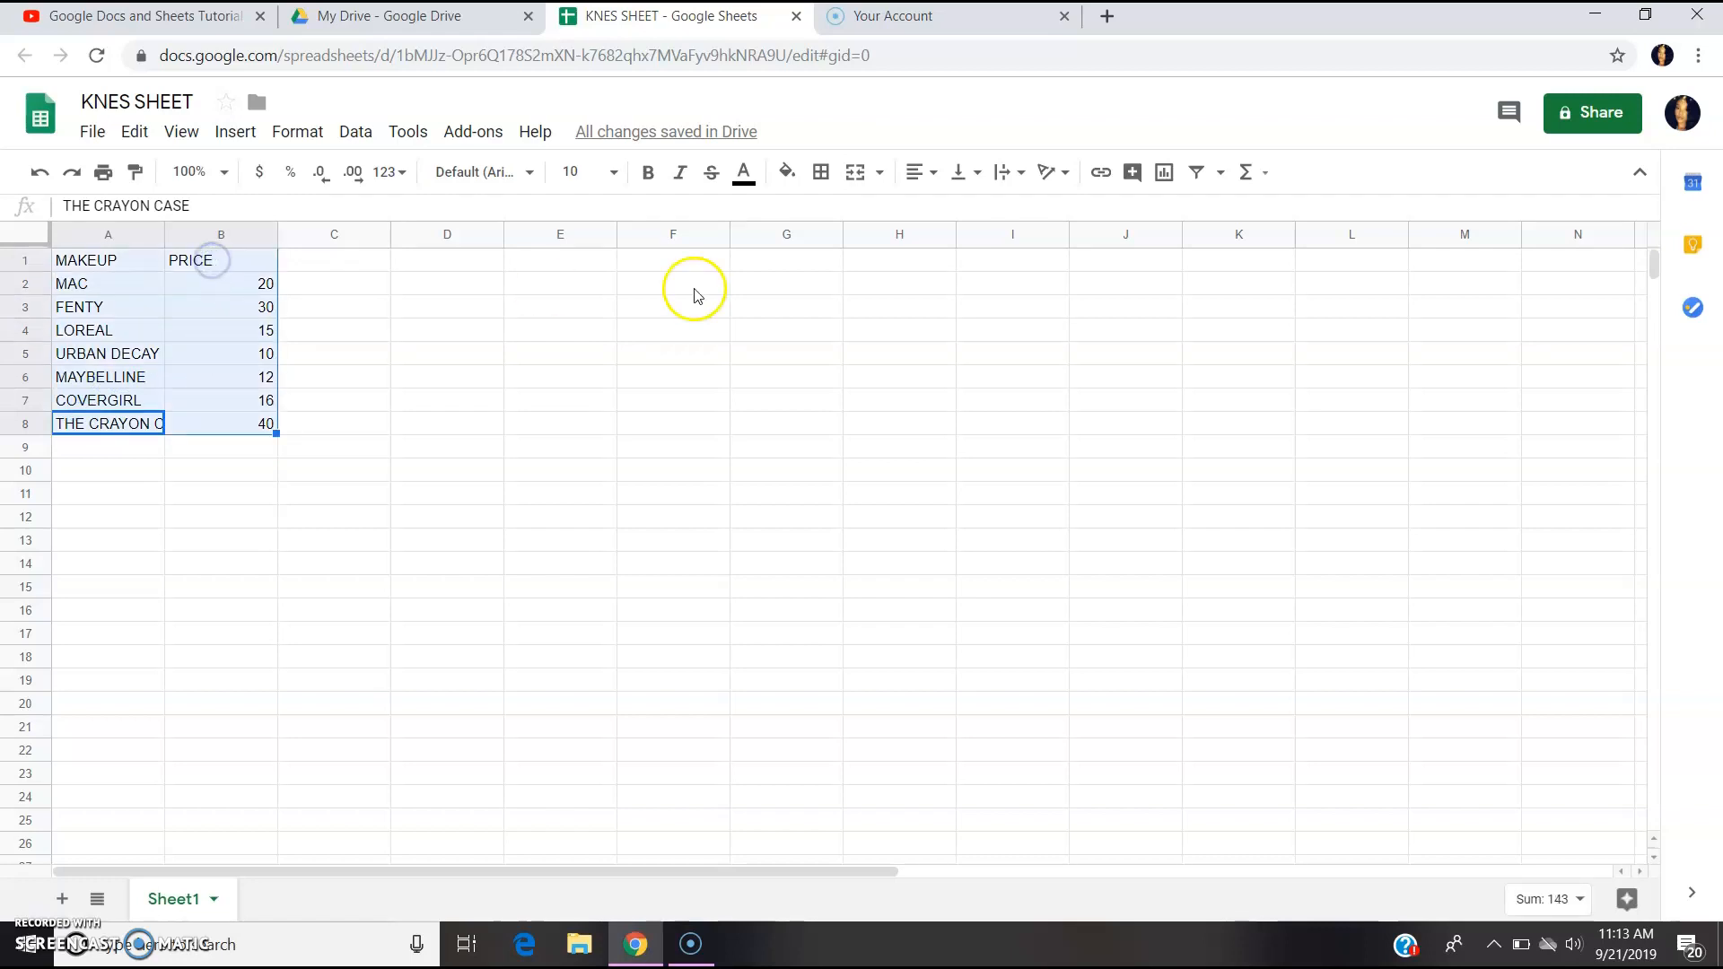
click(1199, 172)
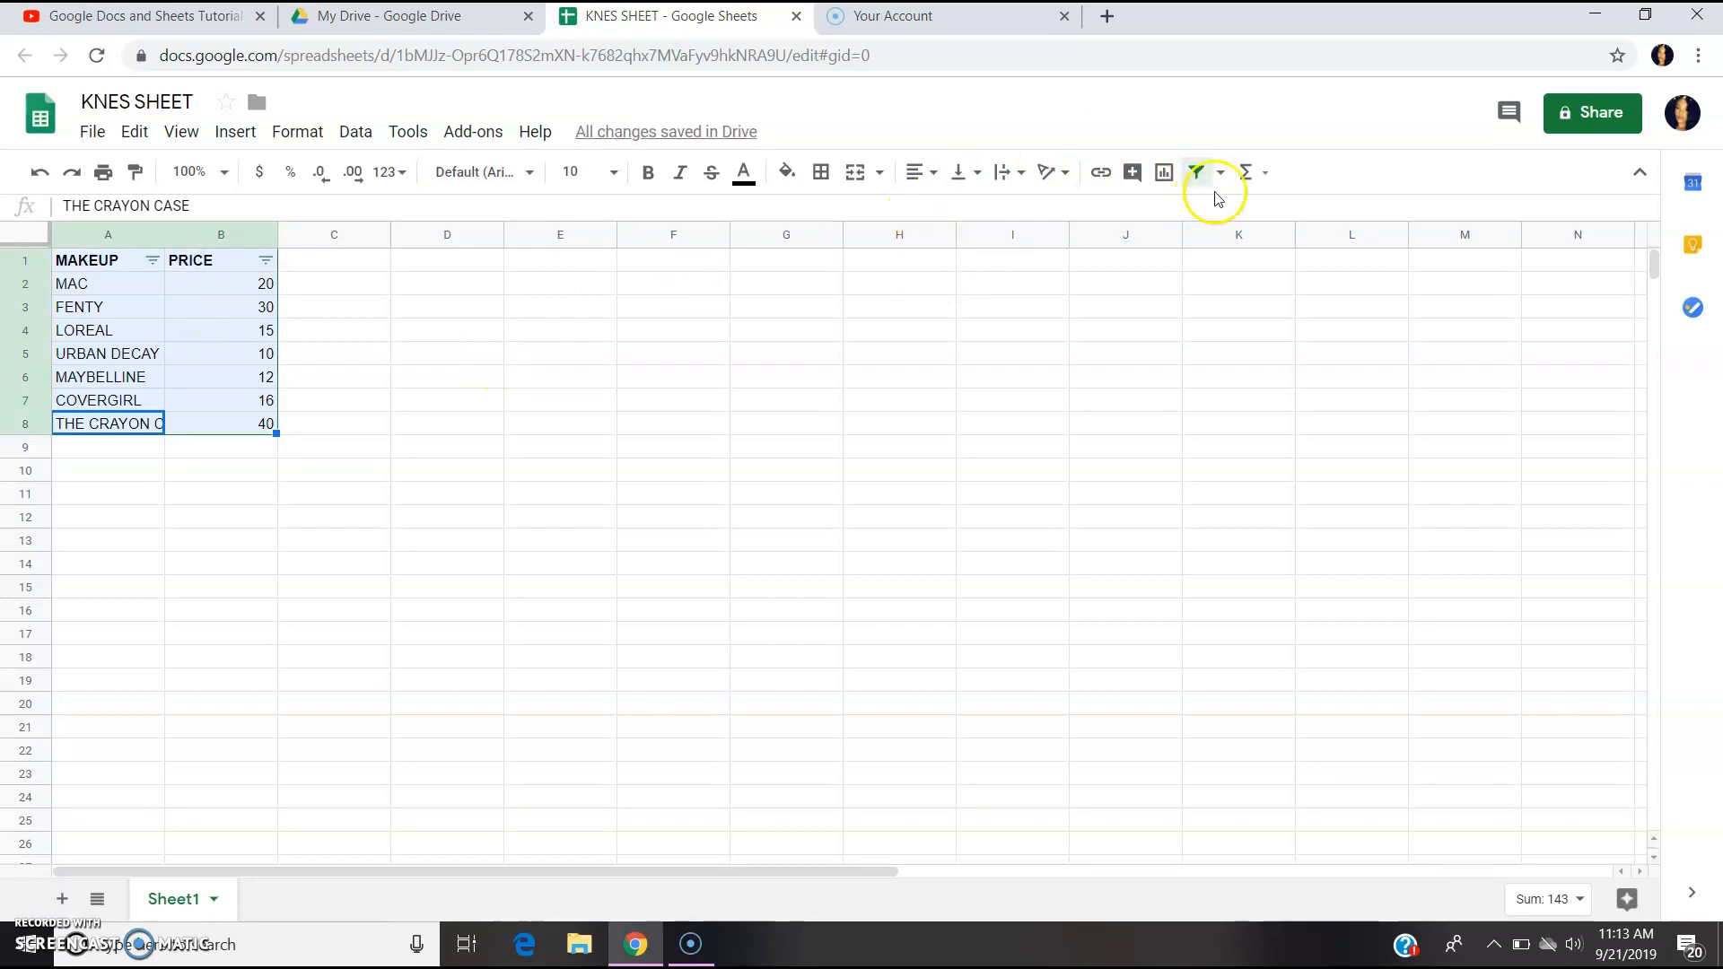
Insert an AVERAGE of the table in A9, giving 20.42857143, then show the all-sheets list.
click(1265, 180)
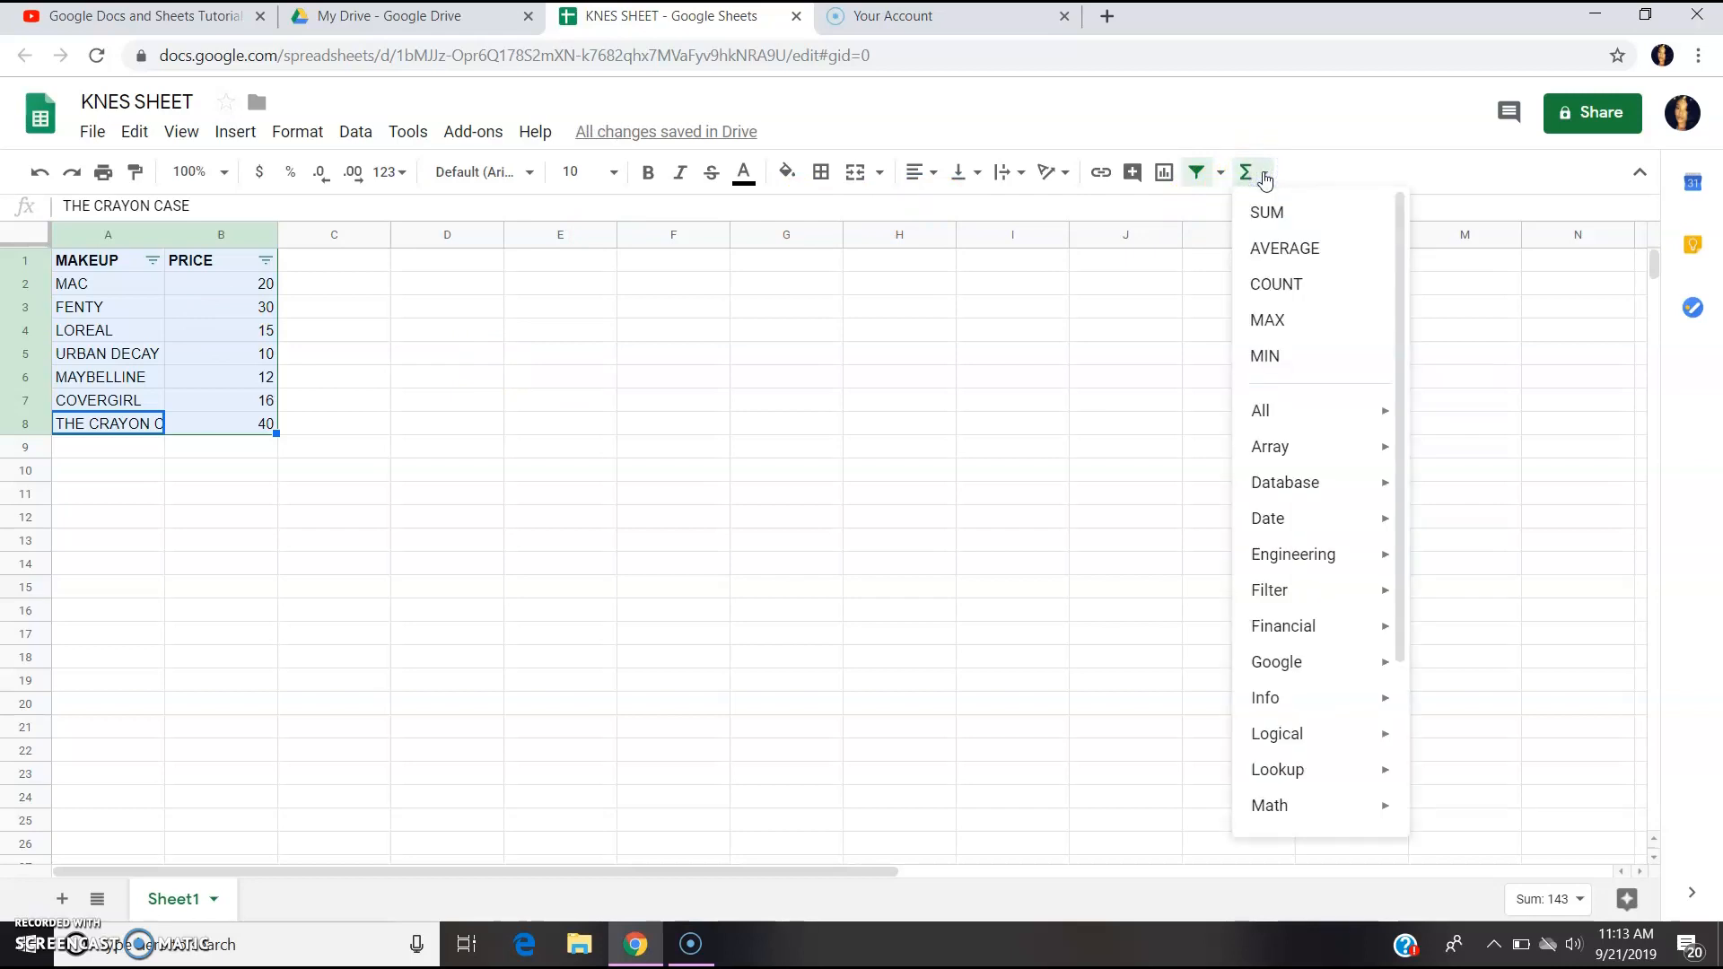
click(1289, 248)
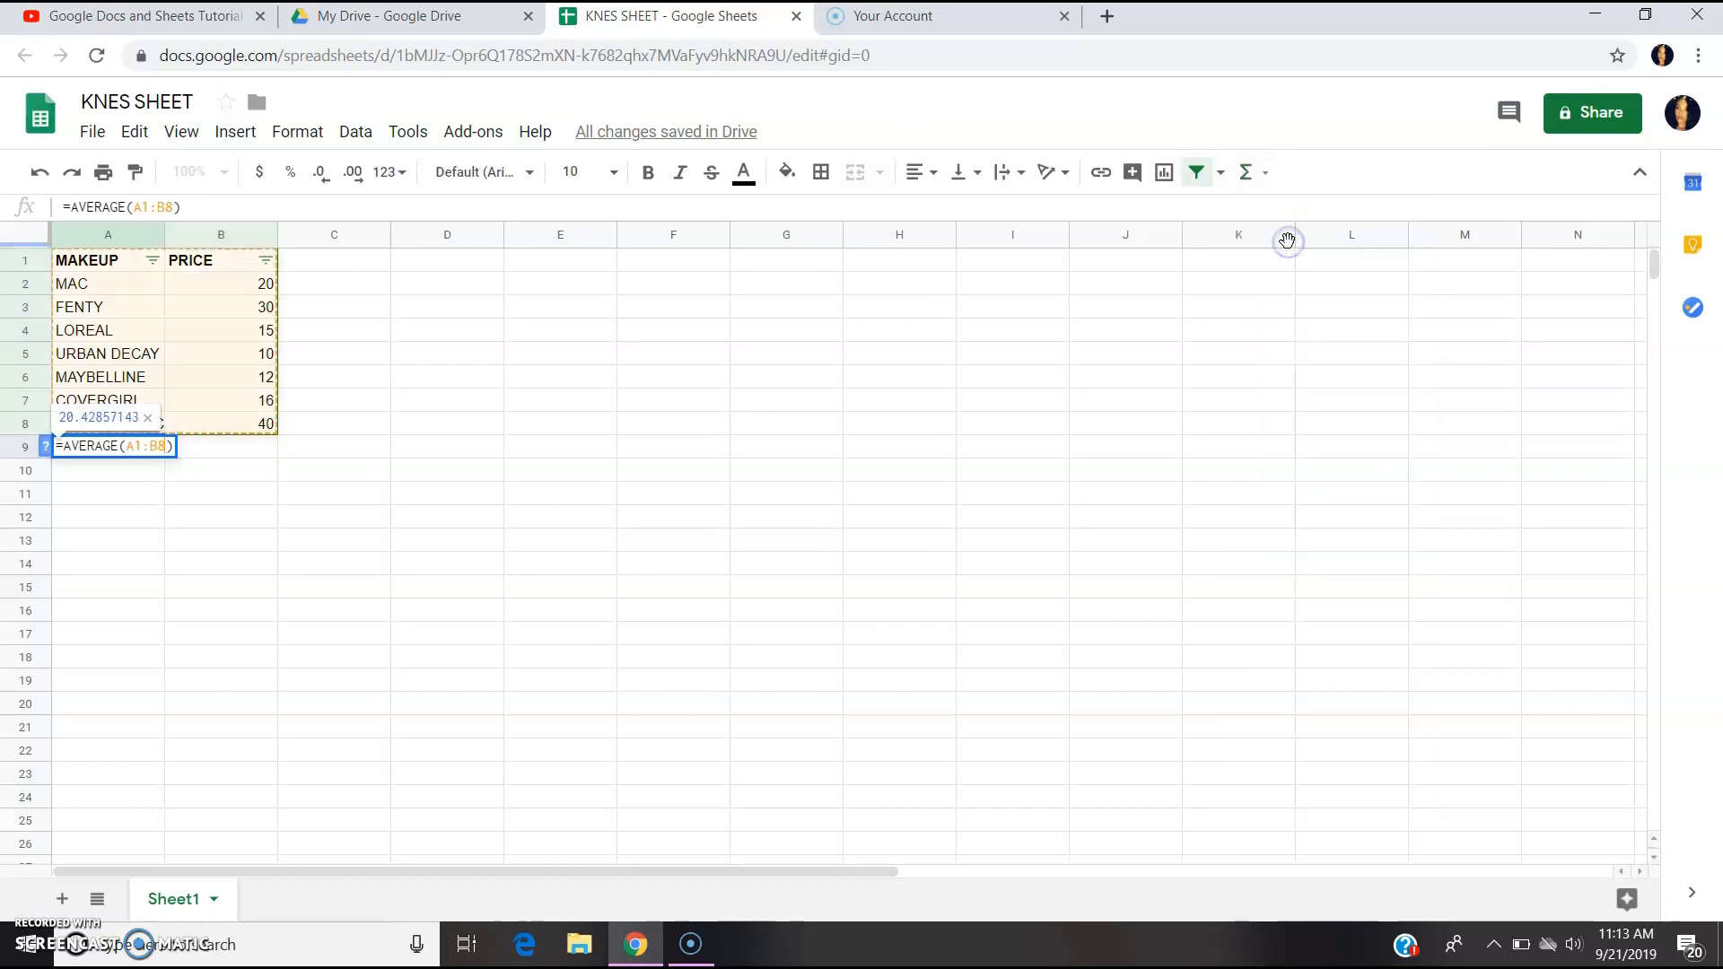
click(184, 453)
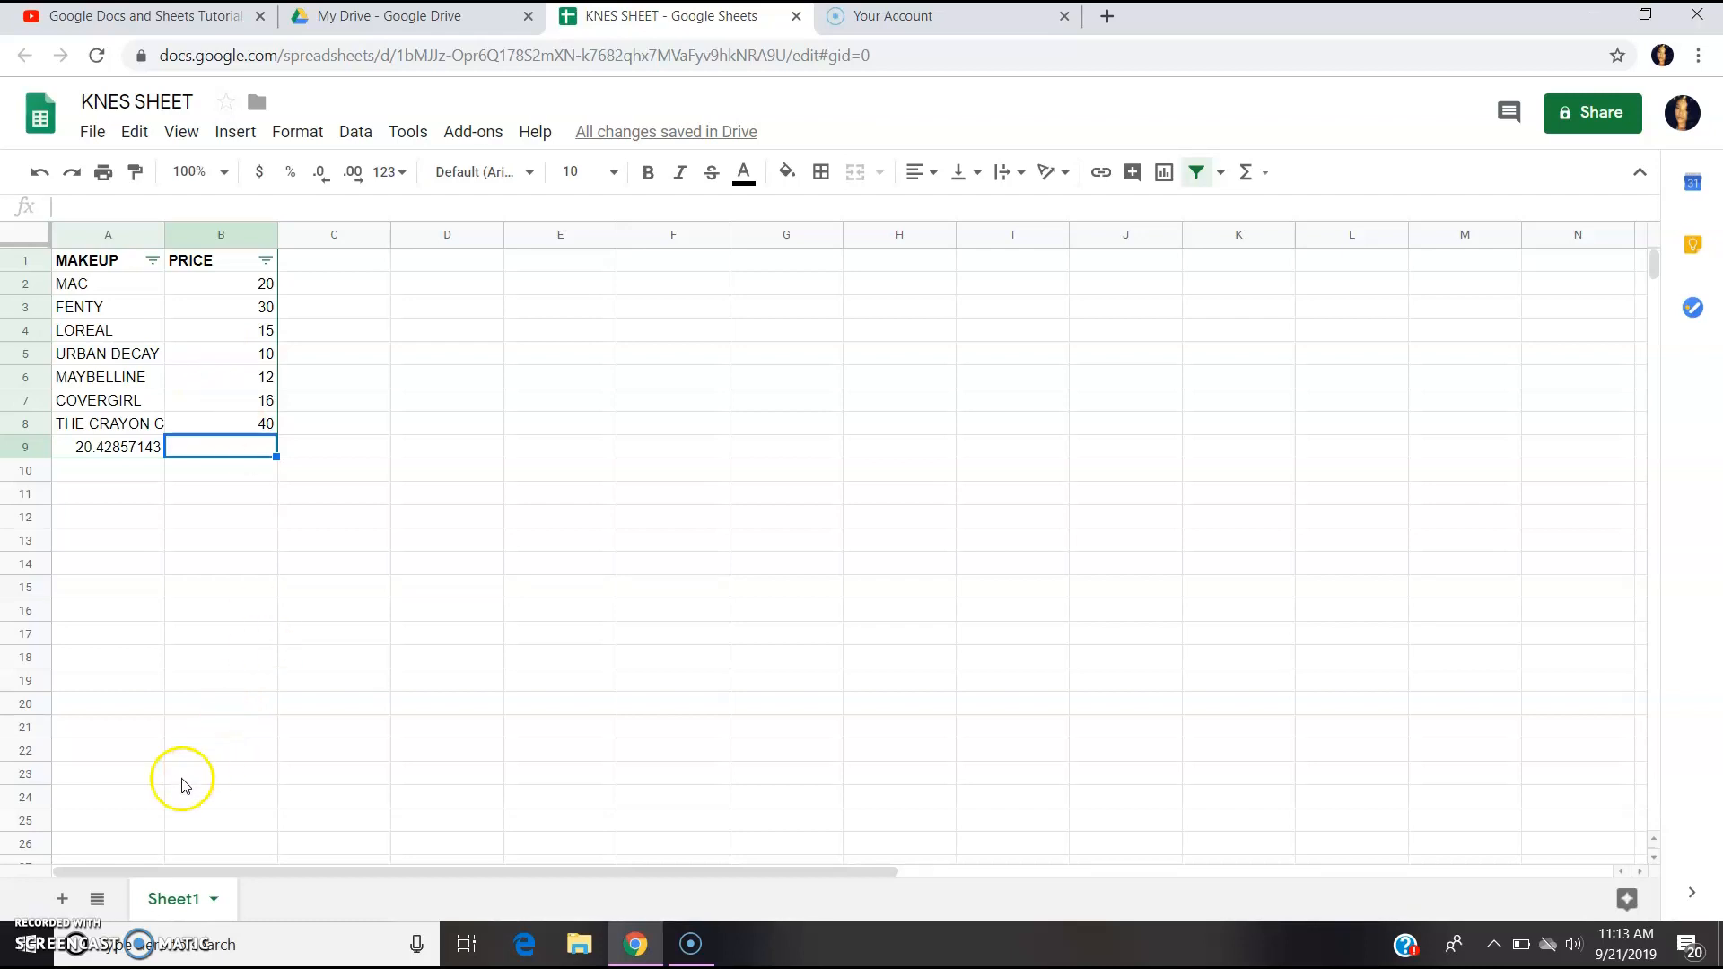
click(97, 901)
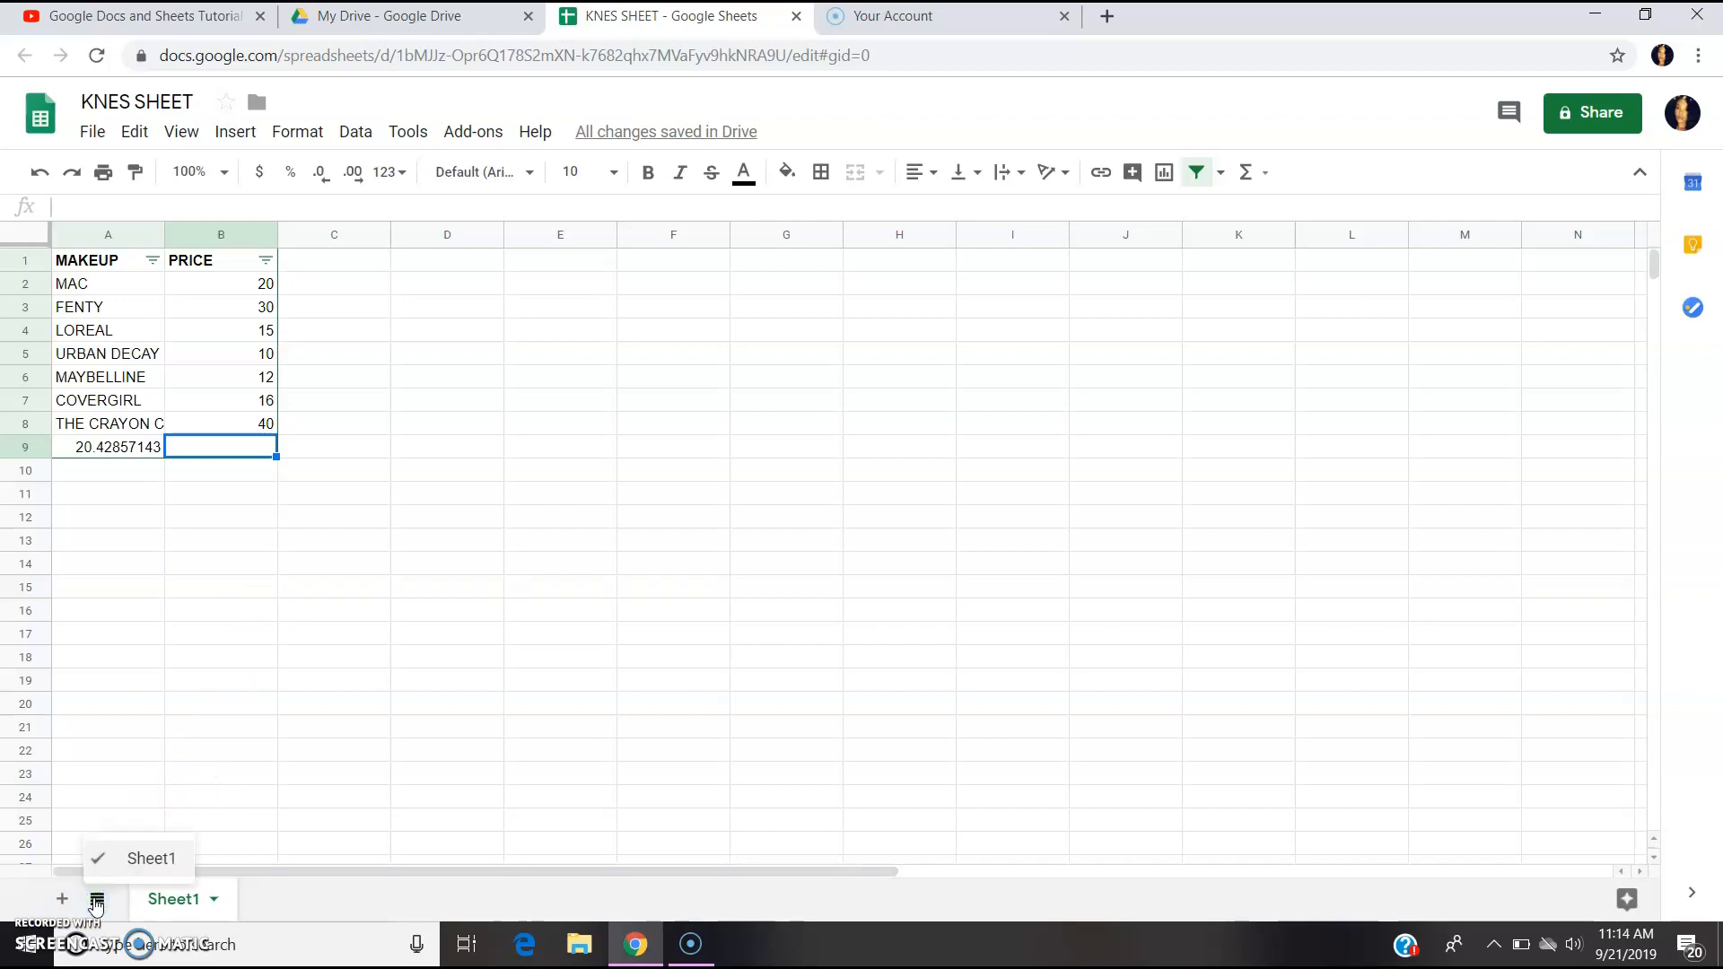